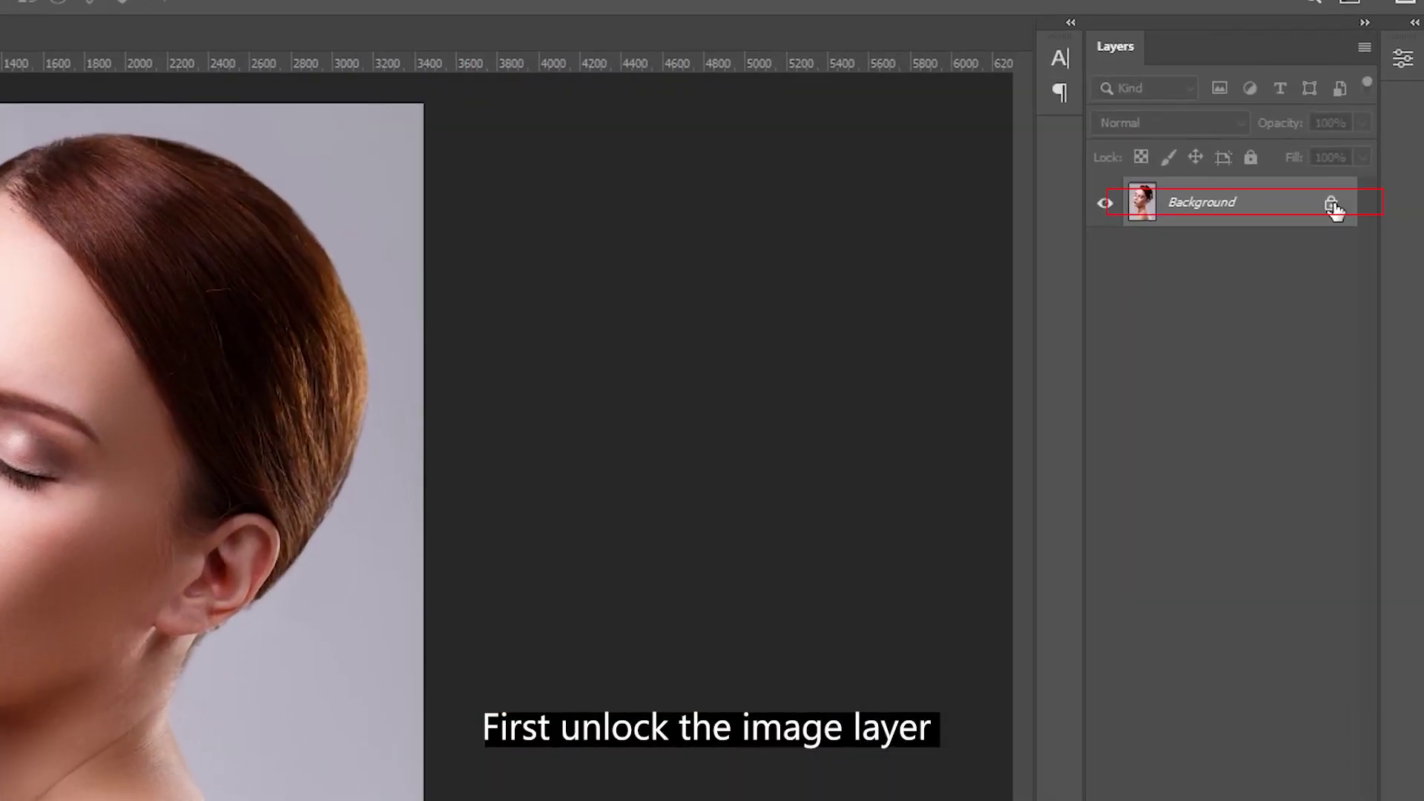
- Unlock the Background as Layer 0 and strip its grey backdrop with Remove Background
left_click(1334, 199)
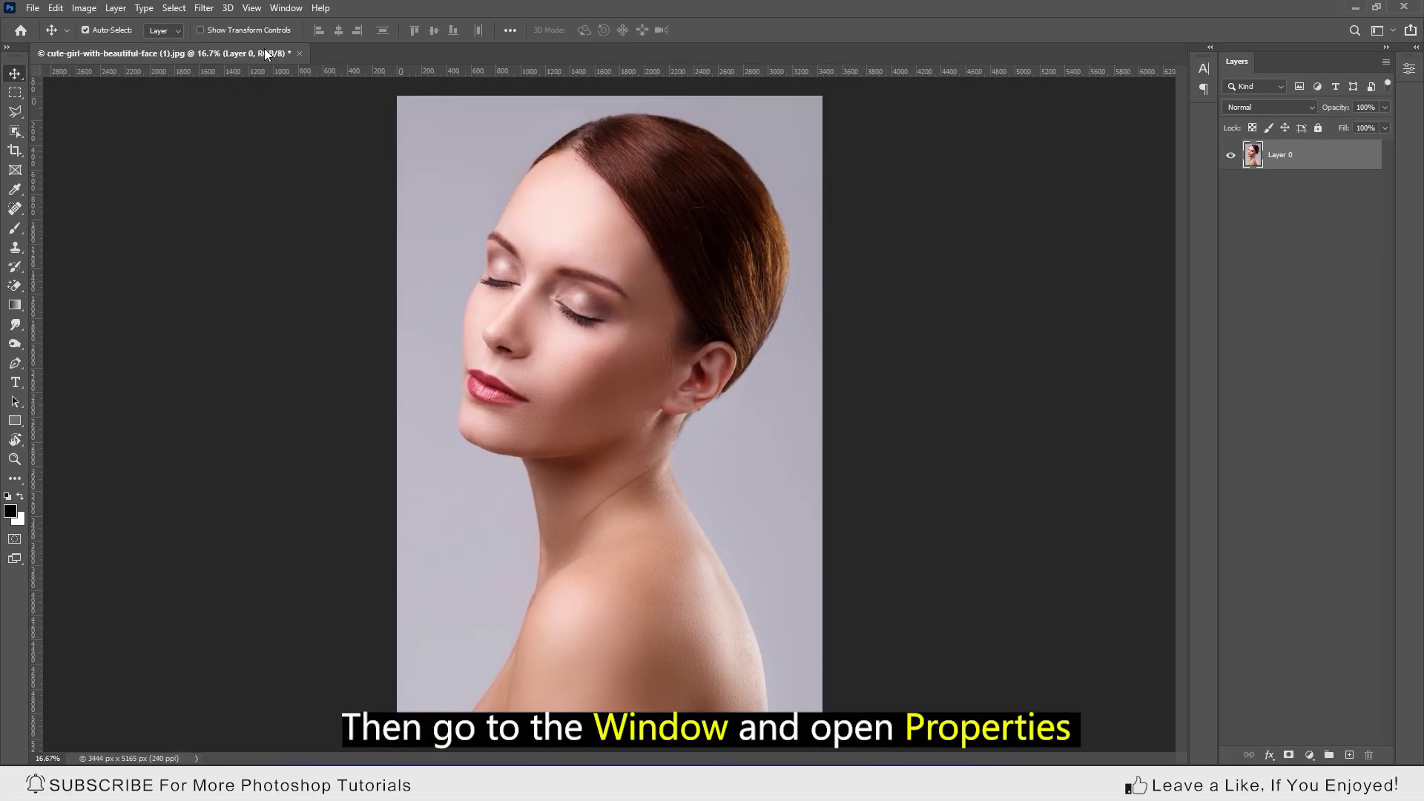
left_click(285, 7)
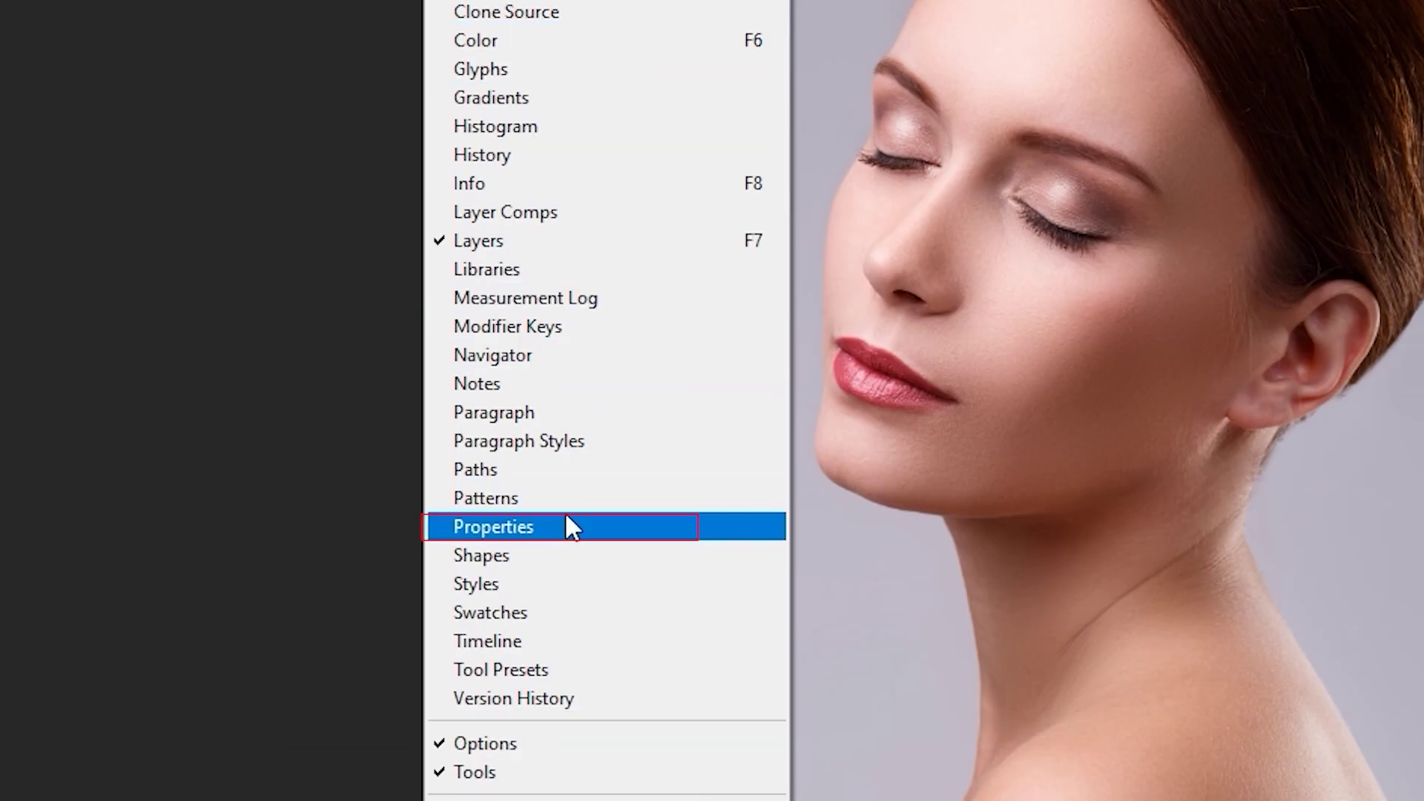
left_click(566, 521)
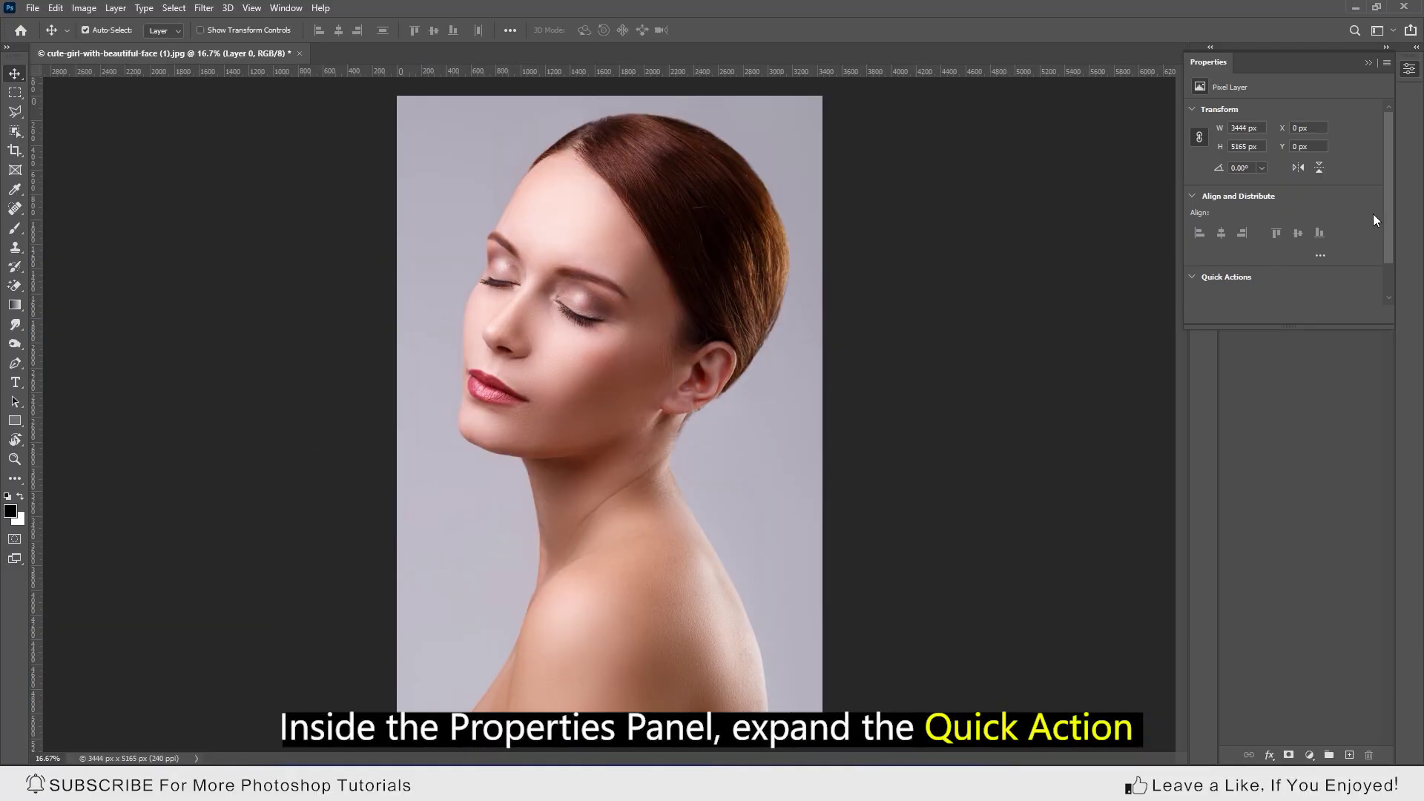
left_click(1224, 277)
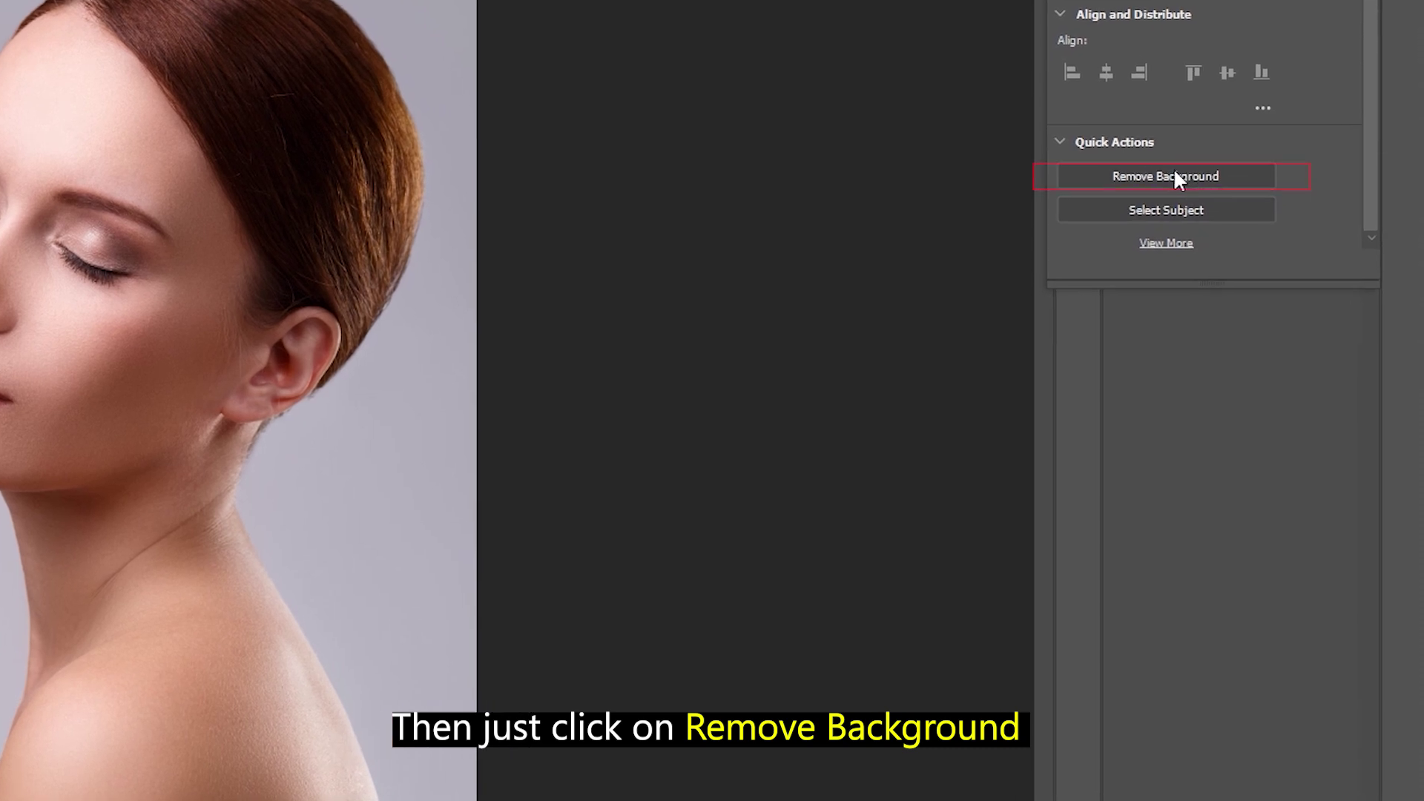
left_click(1175, 175)
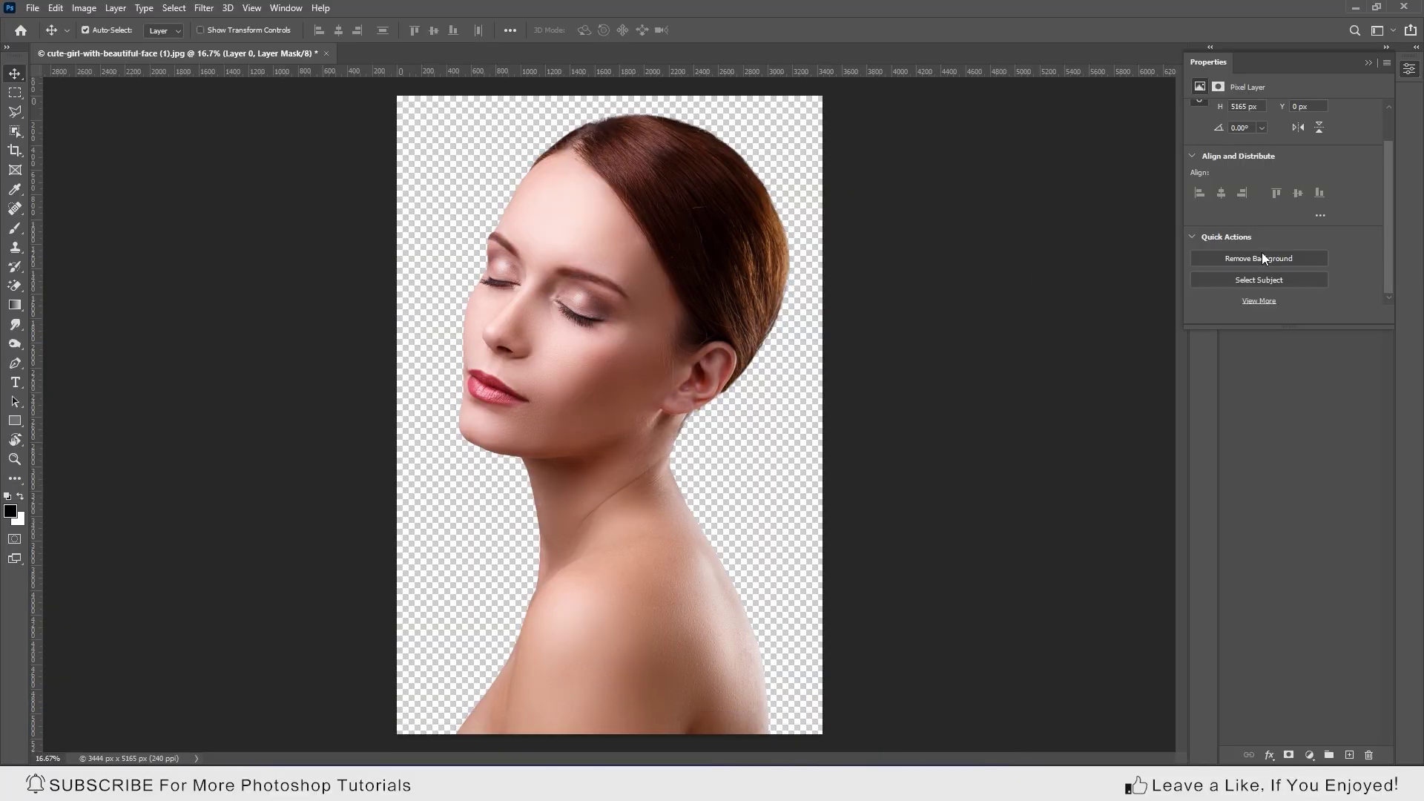
left_click(1369, 65)
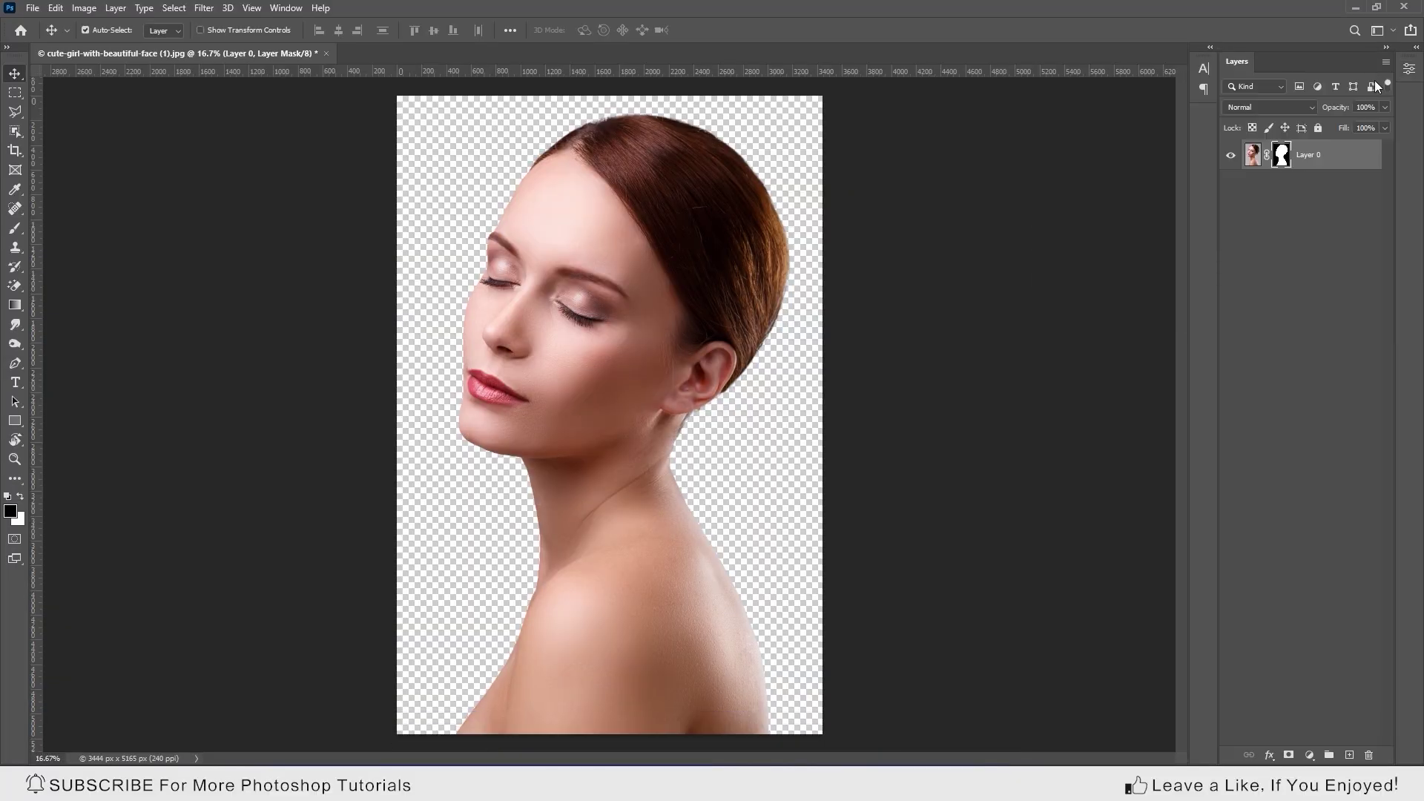
- Widen the canvas evenly on both sides to 6828 px with the Crop tool
left_click(14, 151)
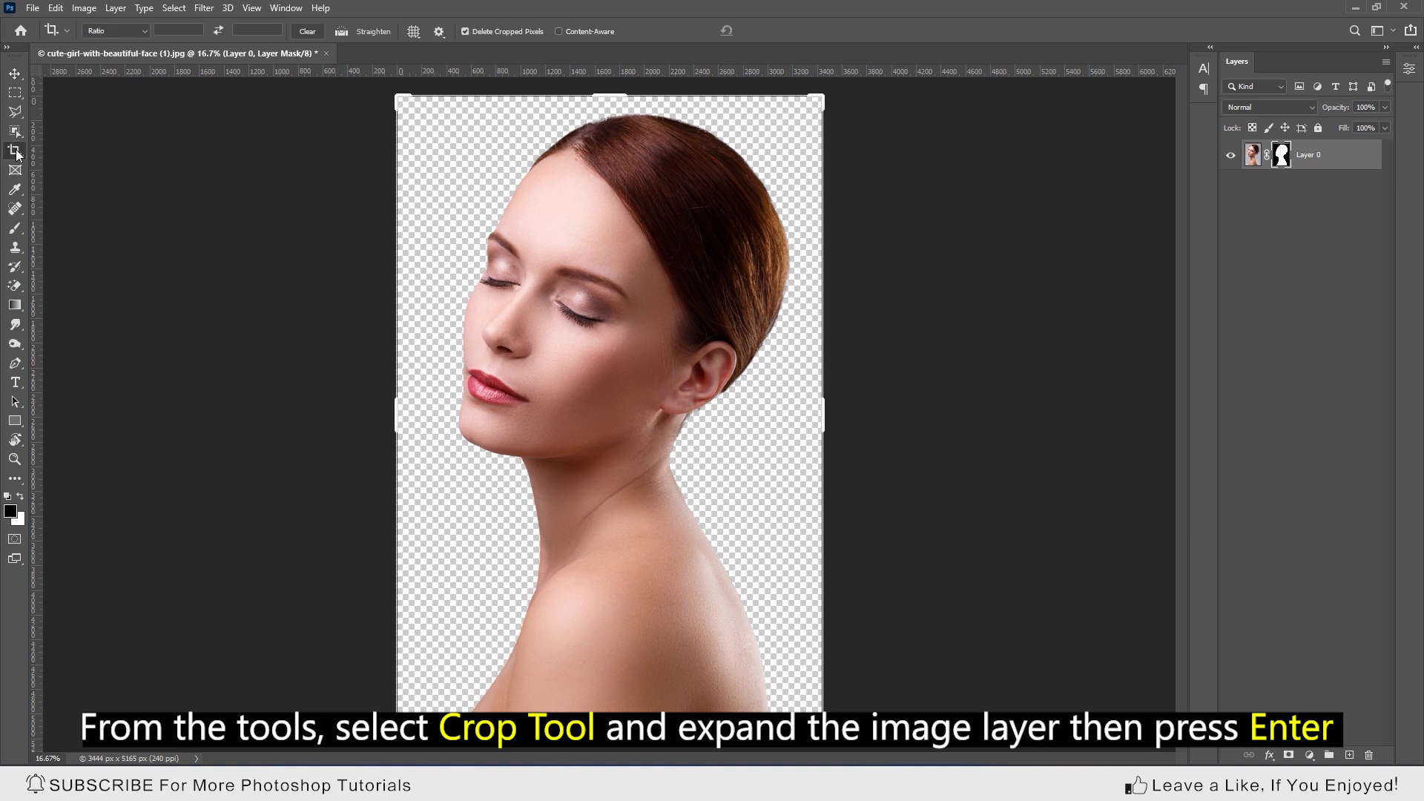
left_click_drag(822, 412, 1032, 408)
key("Return")
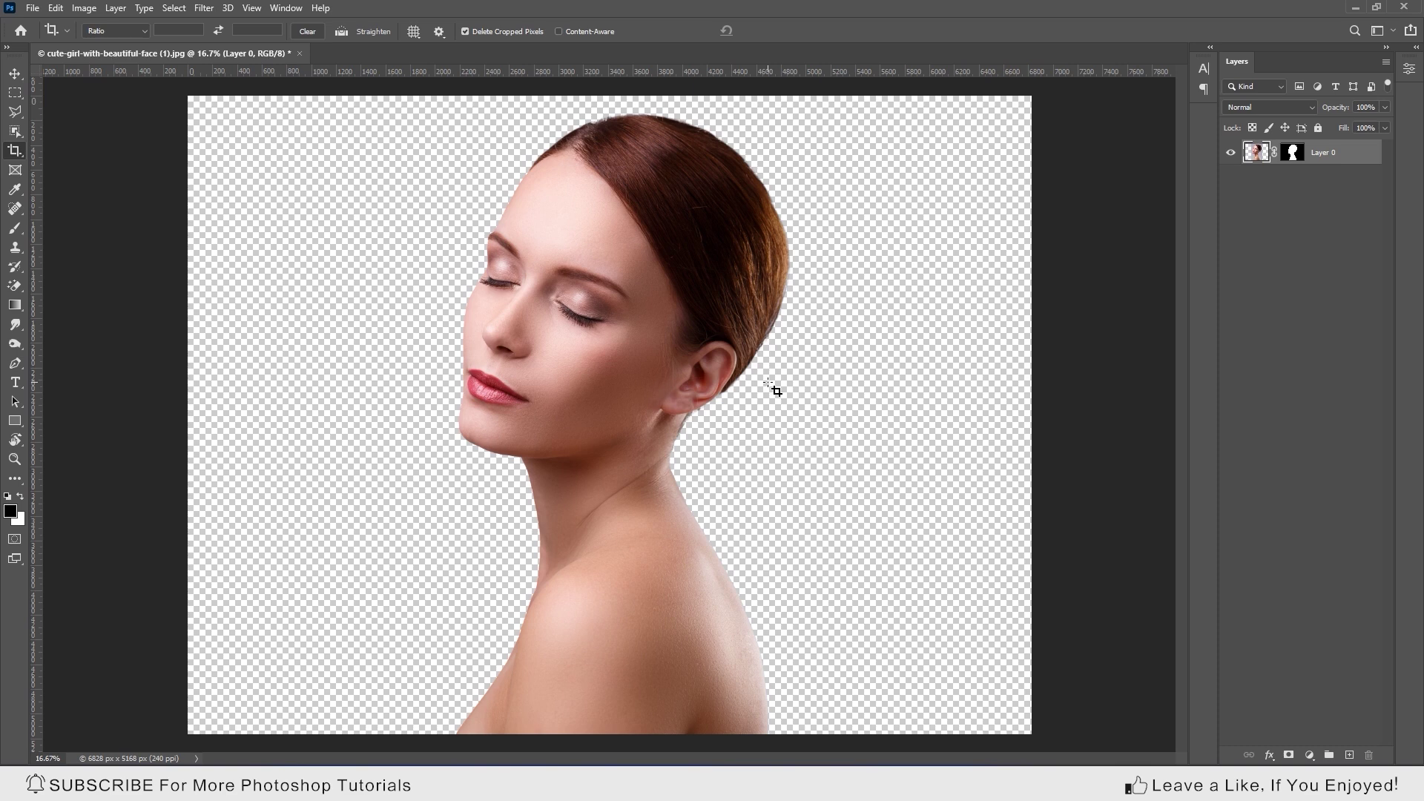
- Convert Layer 0 to a smart object, scale it to 78% and move it lower
left_click(15, 75)
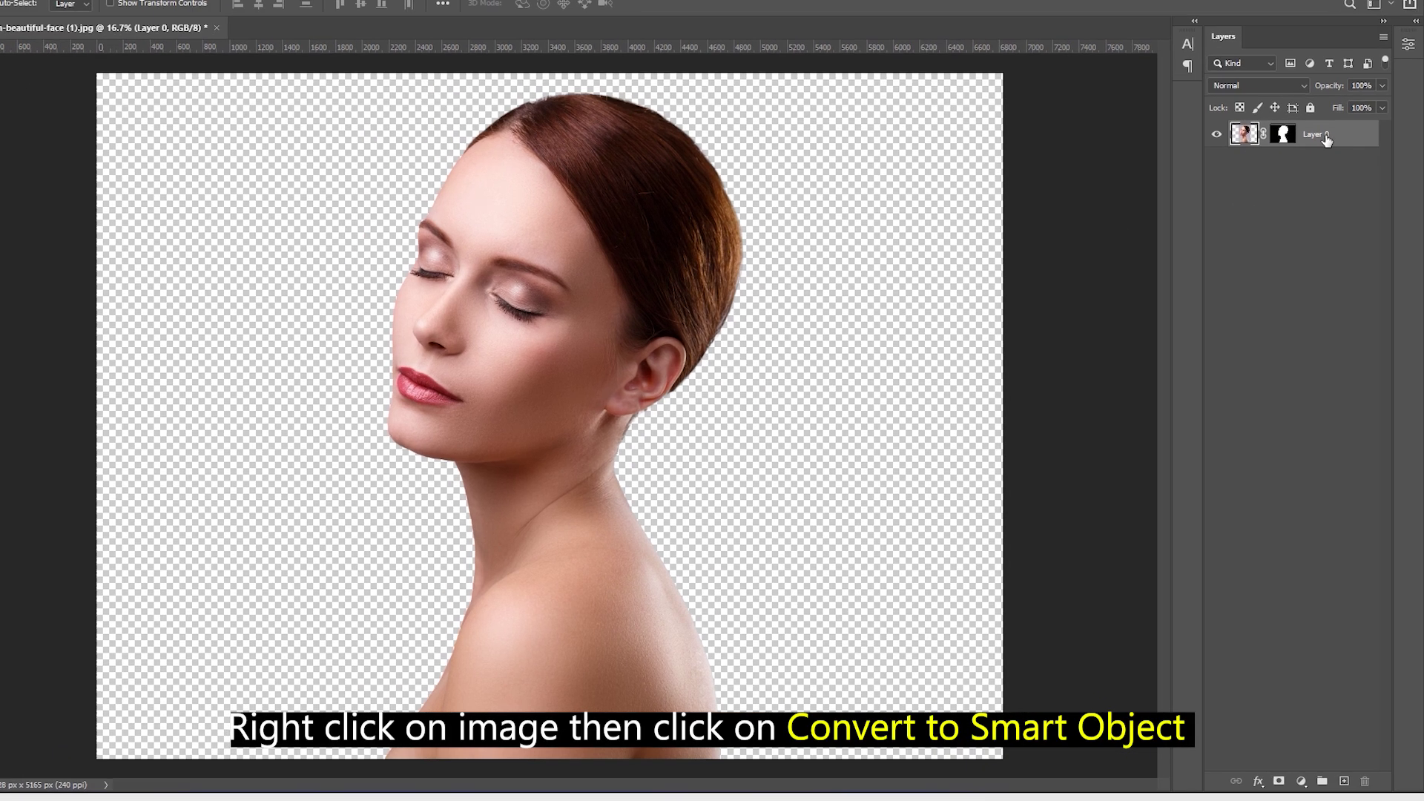
right_click(1309, 153)
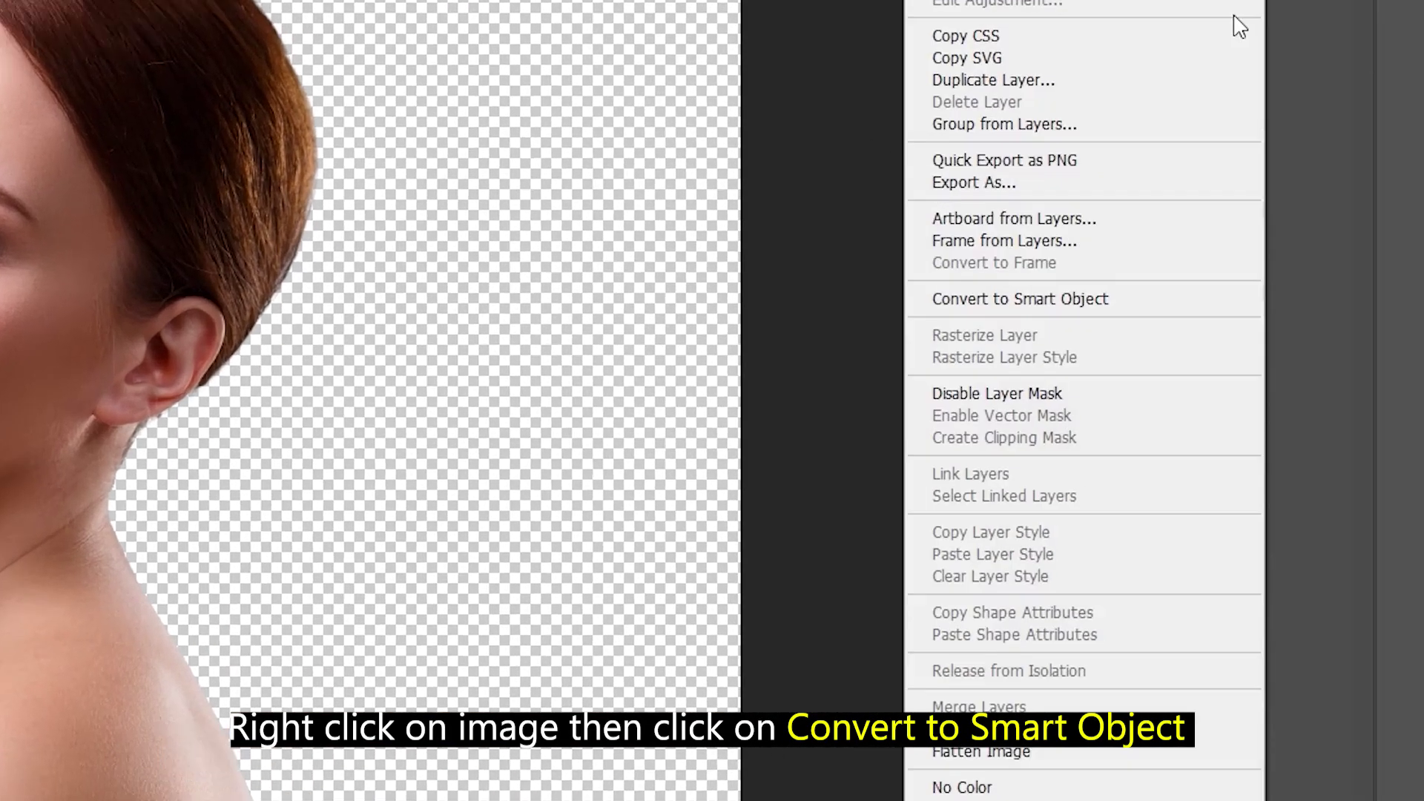
left_click(900, 282)
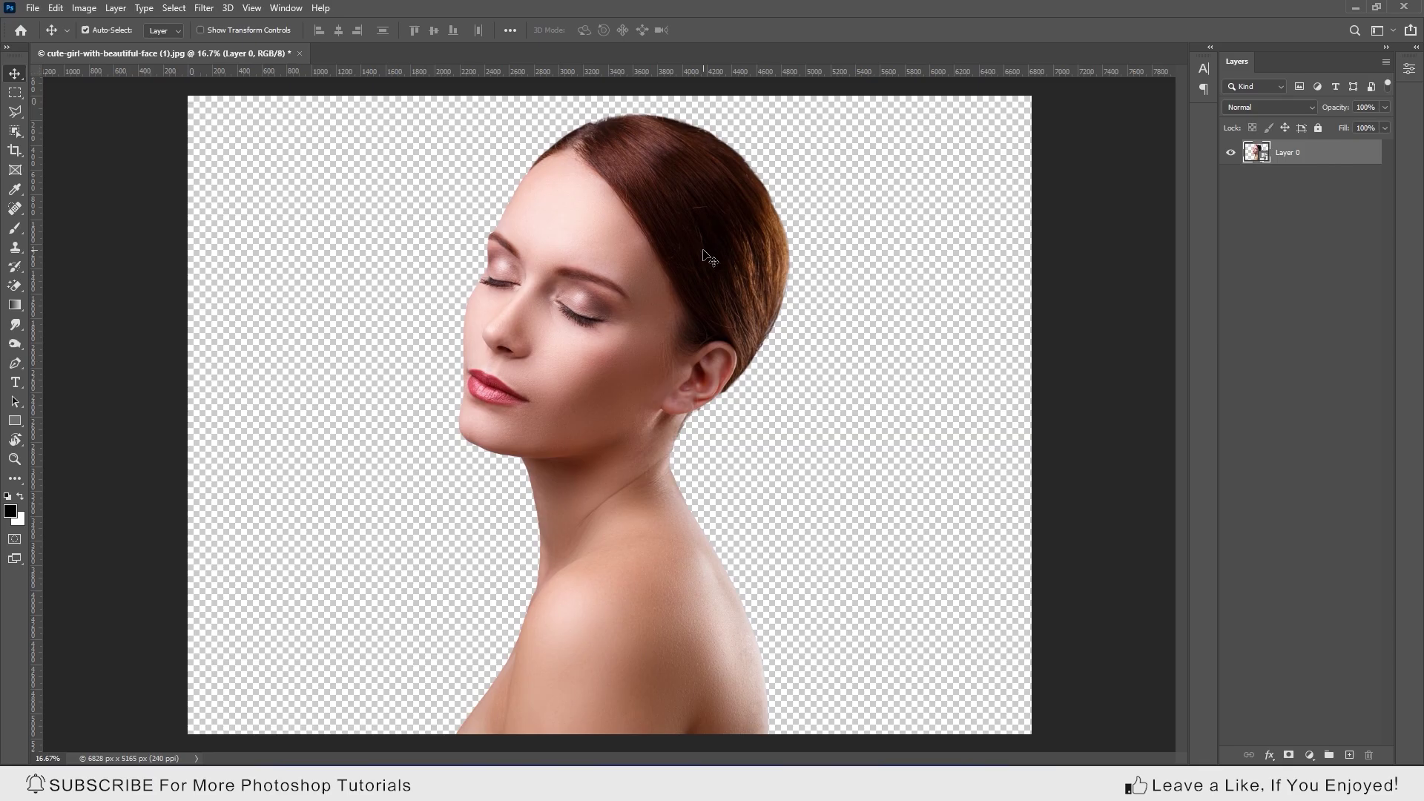
key("ctrl+t")
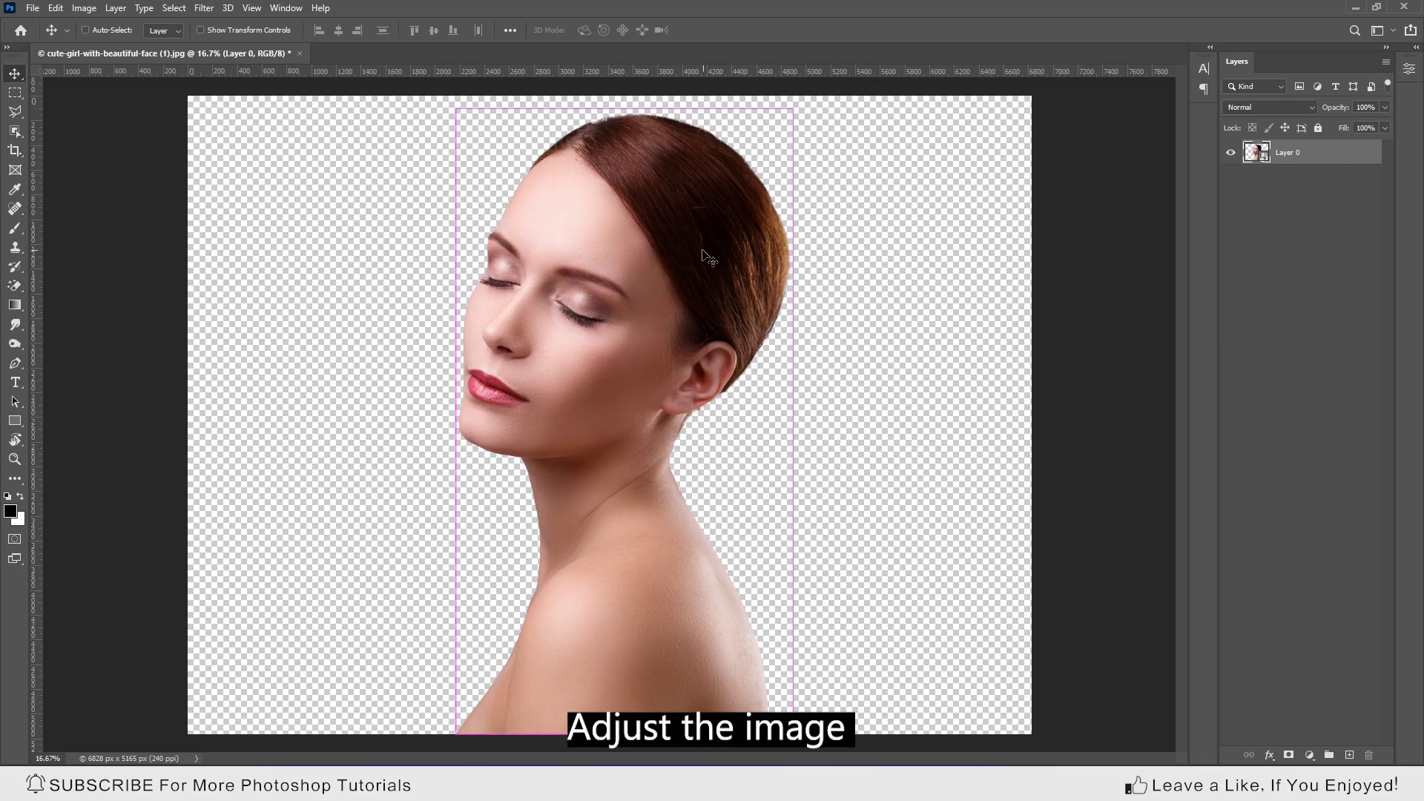
left_click_drag(792, 421, 754, 420)
left_click_drag(642, 331, 630, 396)
key("Return")
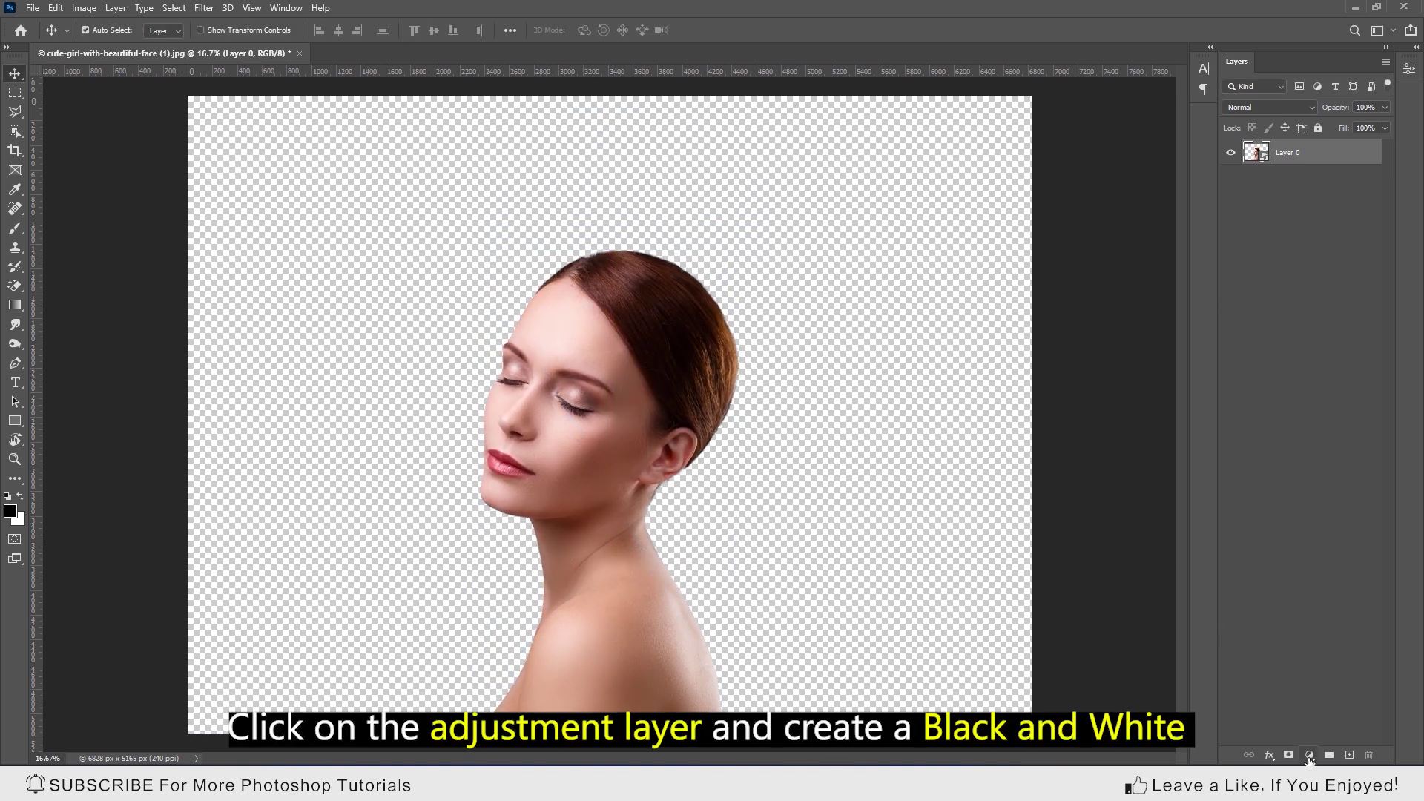
- Add a Black & White adjustment with the Maximum Black preset, clipped to Layer 0
left_click(1309, 757)
left_click(1339, 642)
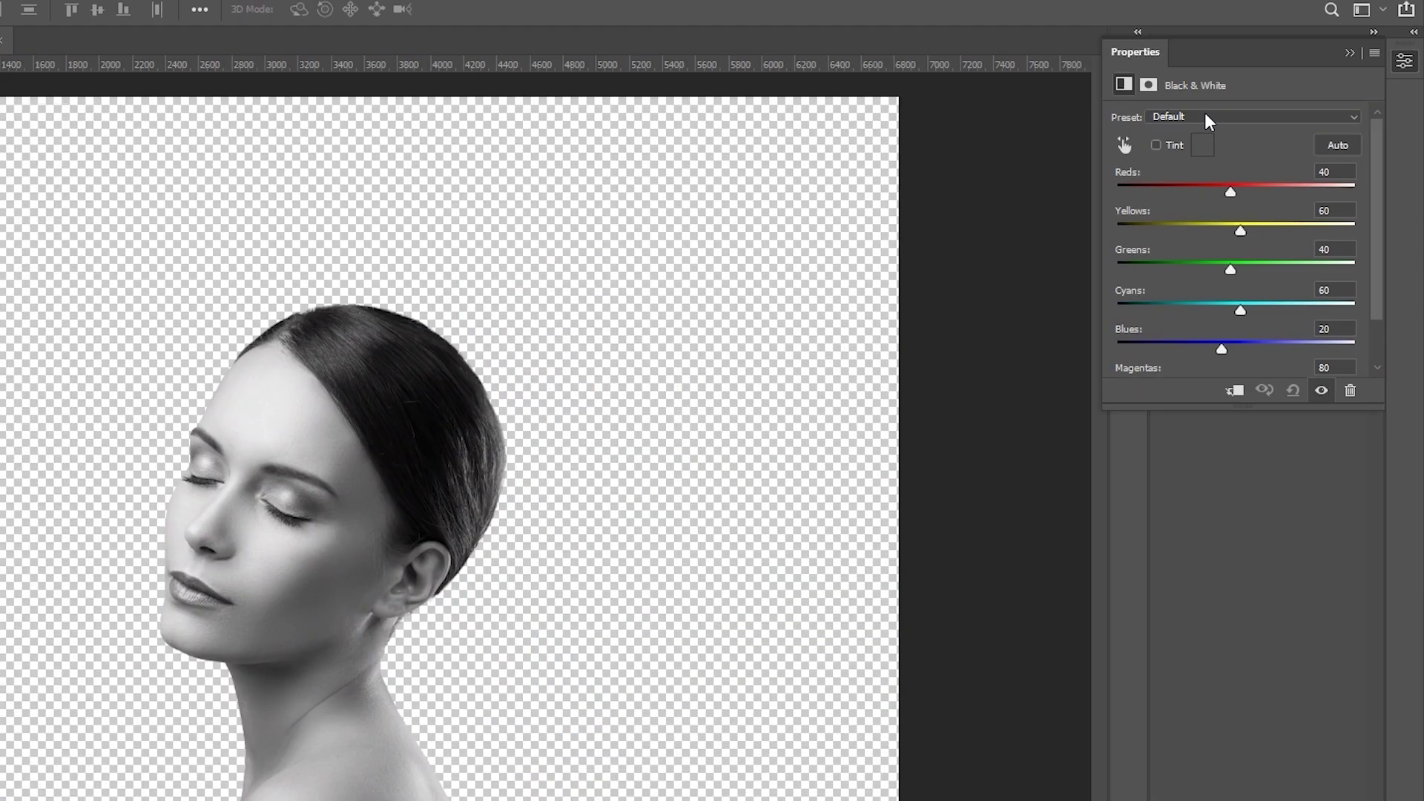
left_click(1260, 109)
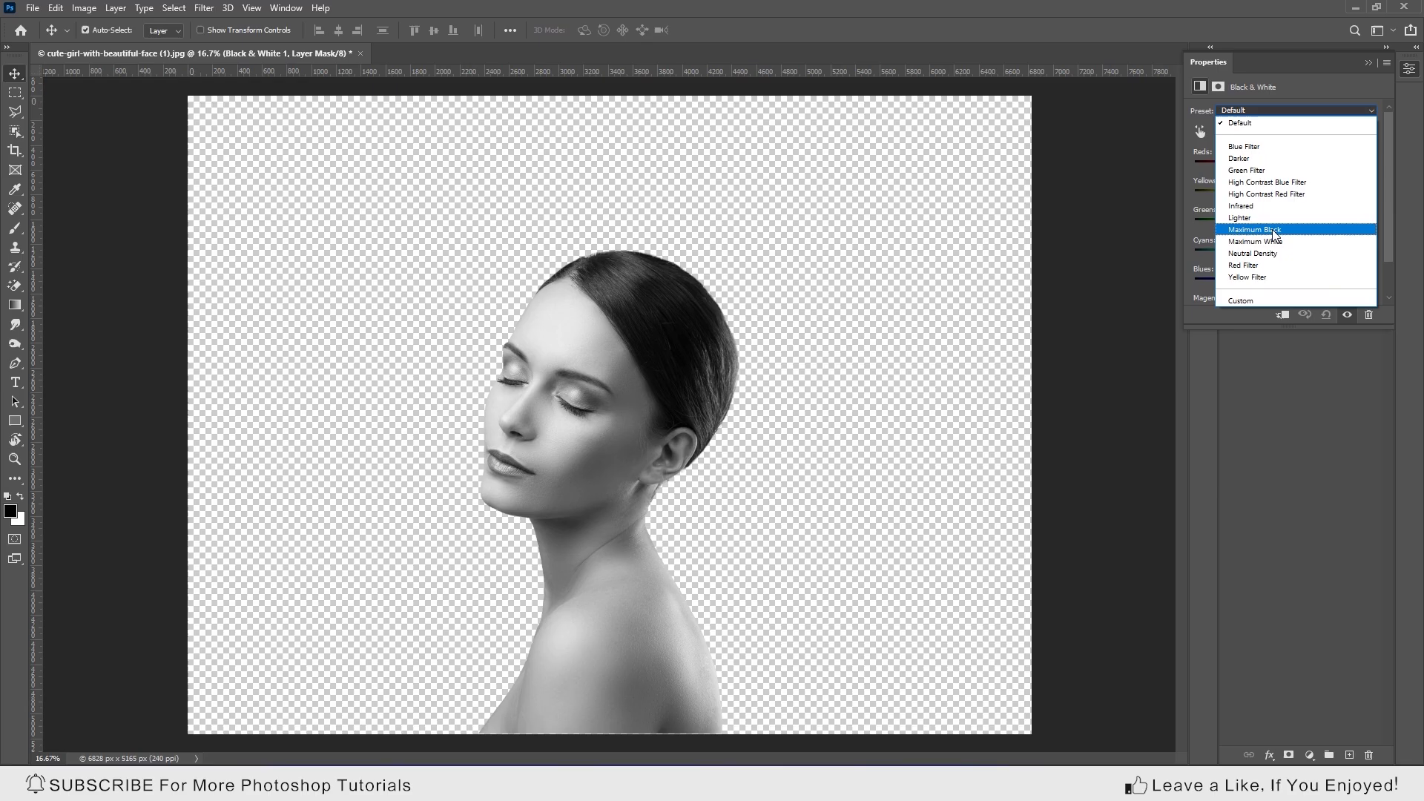
left_click(1271, 229)
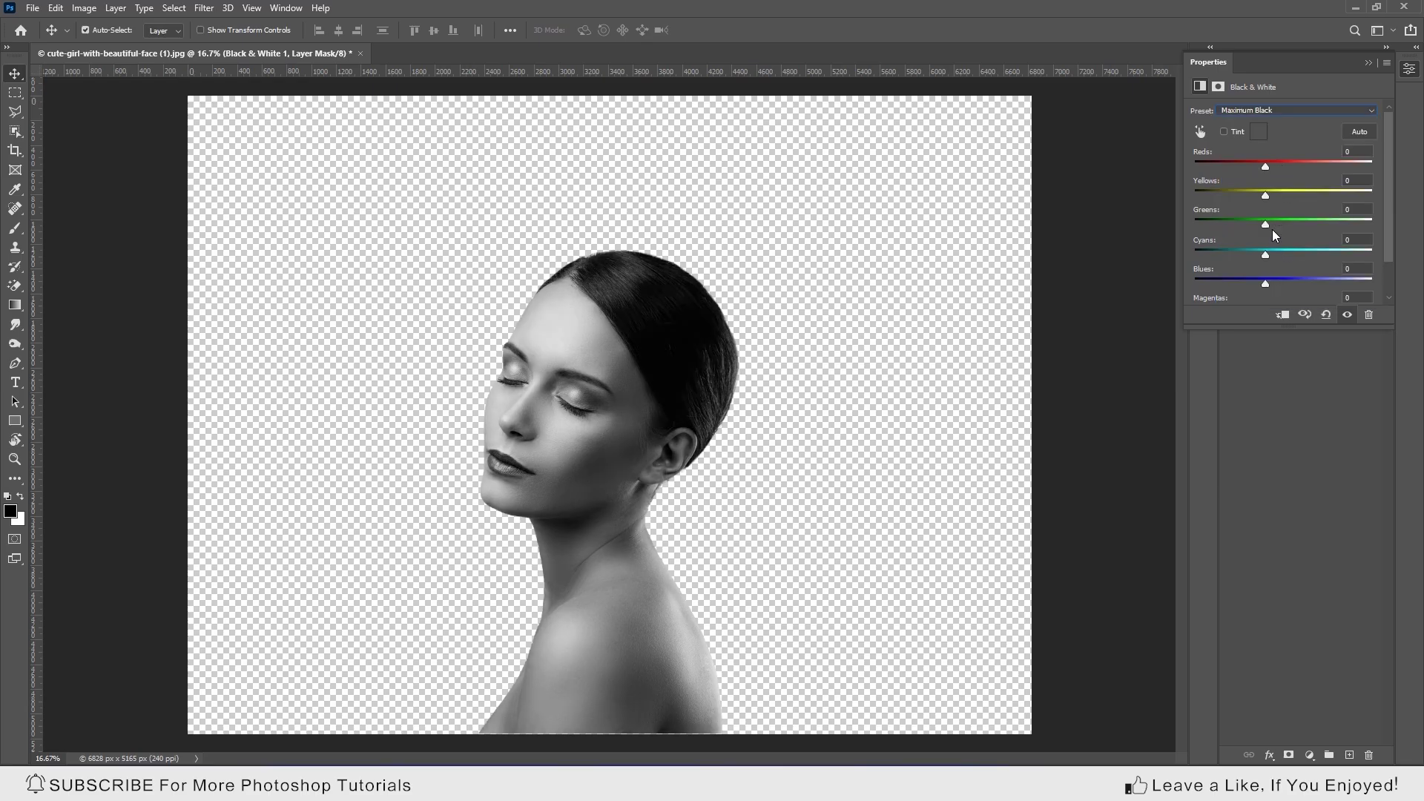
left_click(1369, 63)
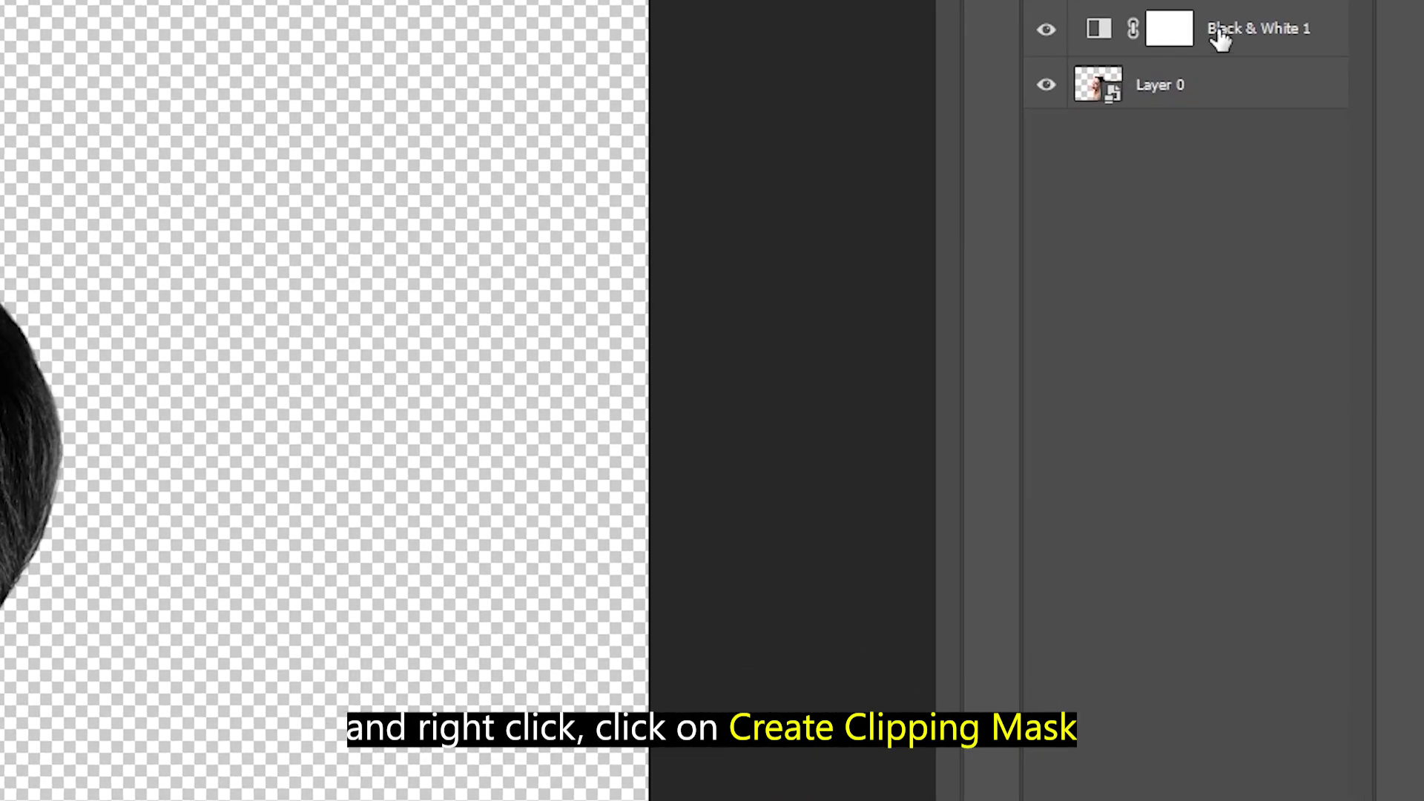
right_click(1315, 155)
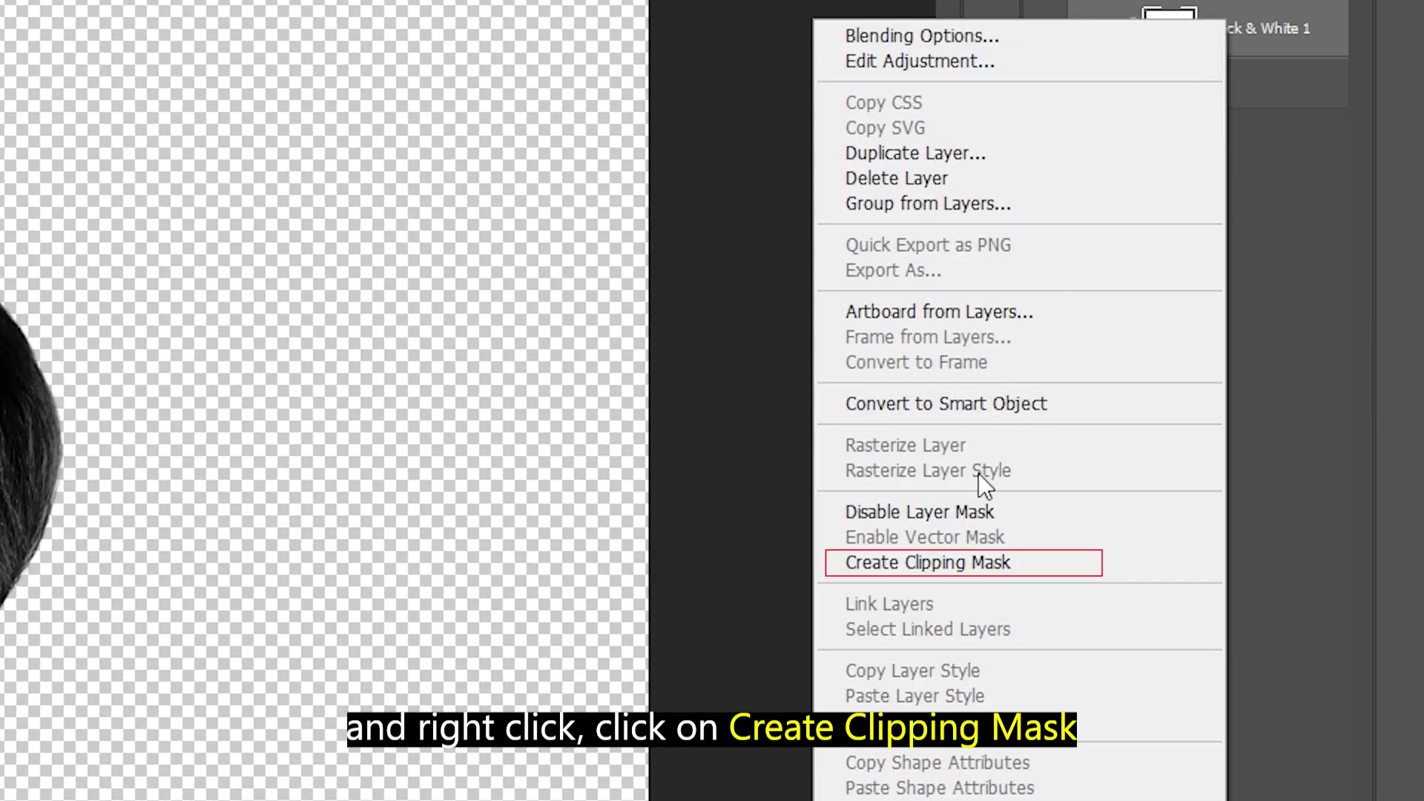
left_click(961, 565)
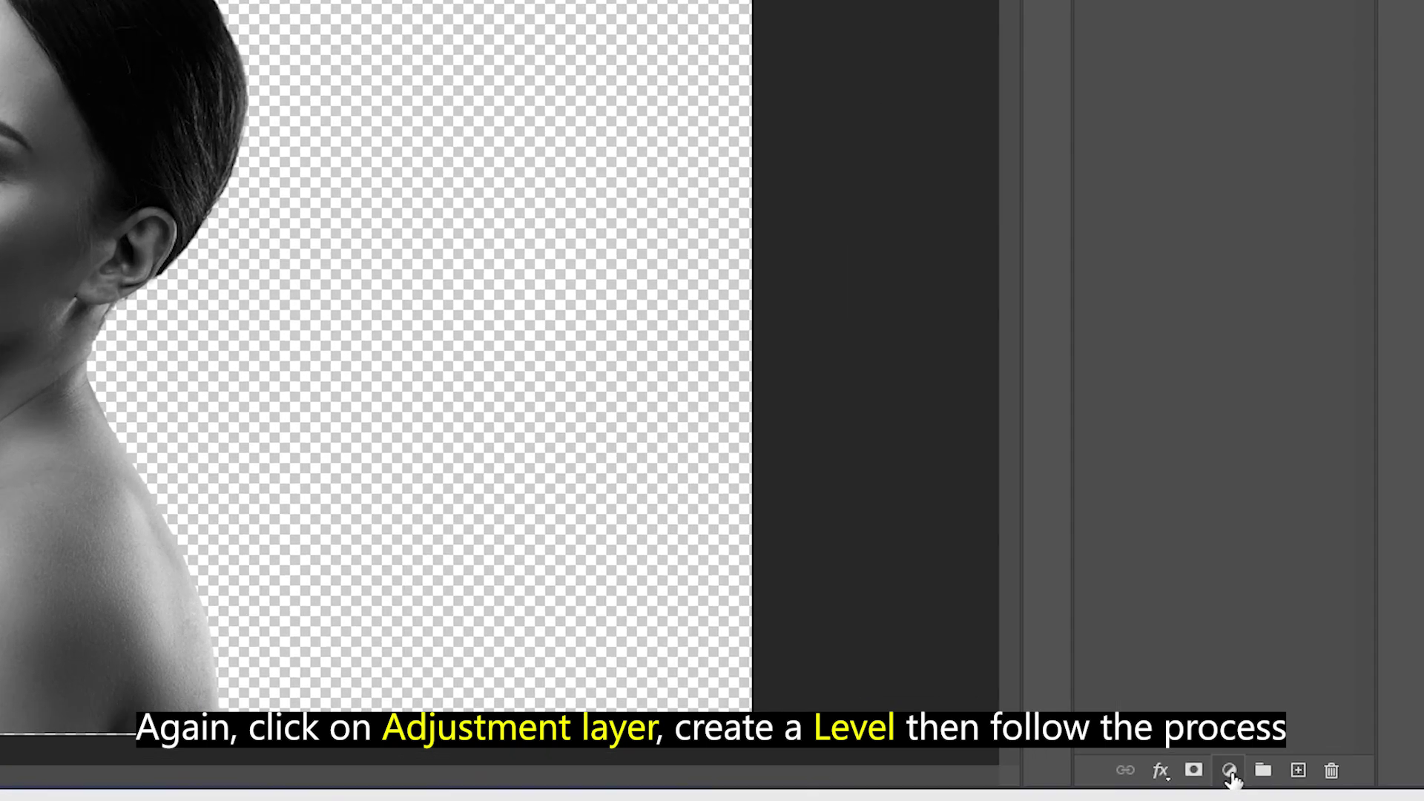
- Add a Levels adjustment with inputs 80, 0.86 and 214, clipped to the portrait layer
left_click(1310, 755)
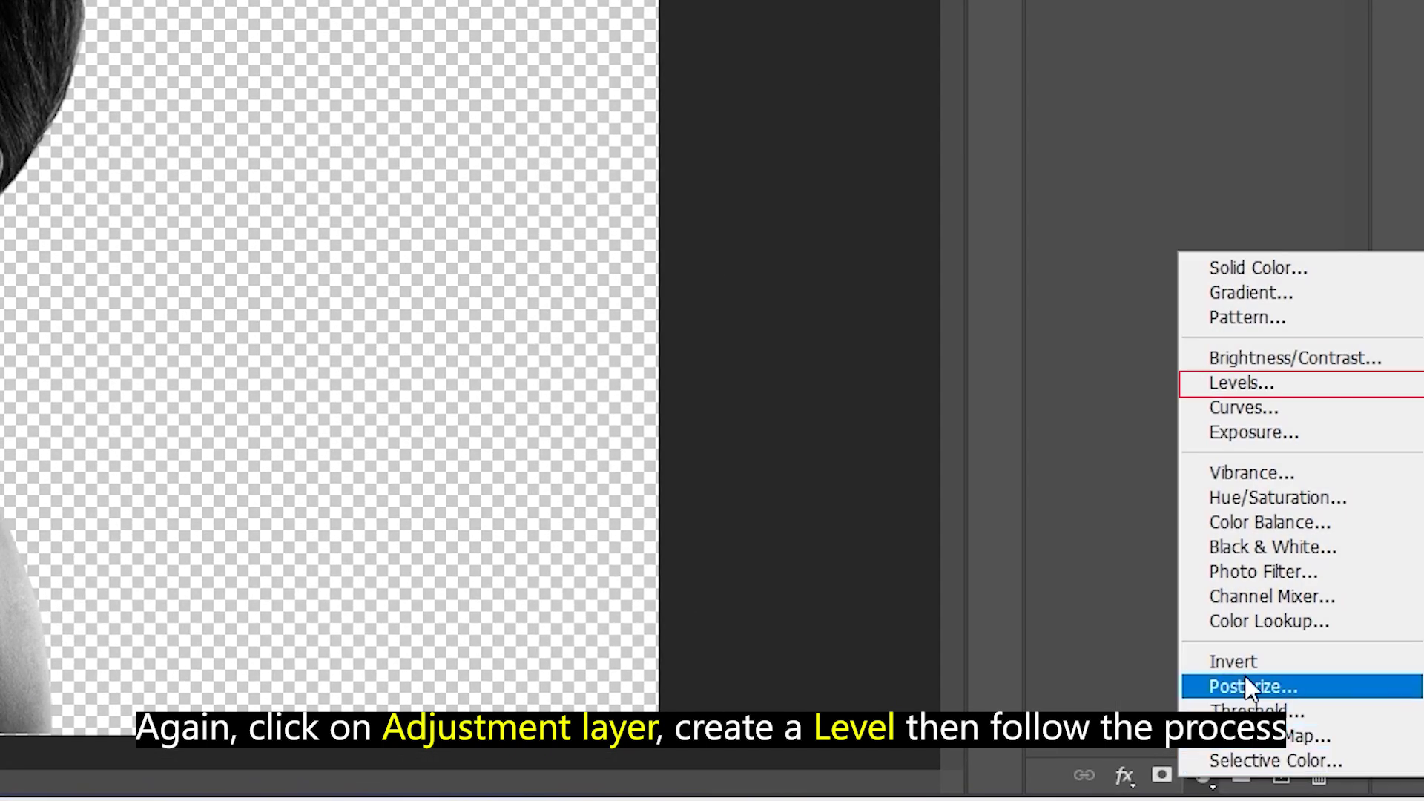
left_click(1244, 385)
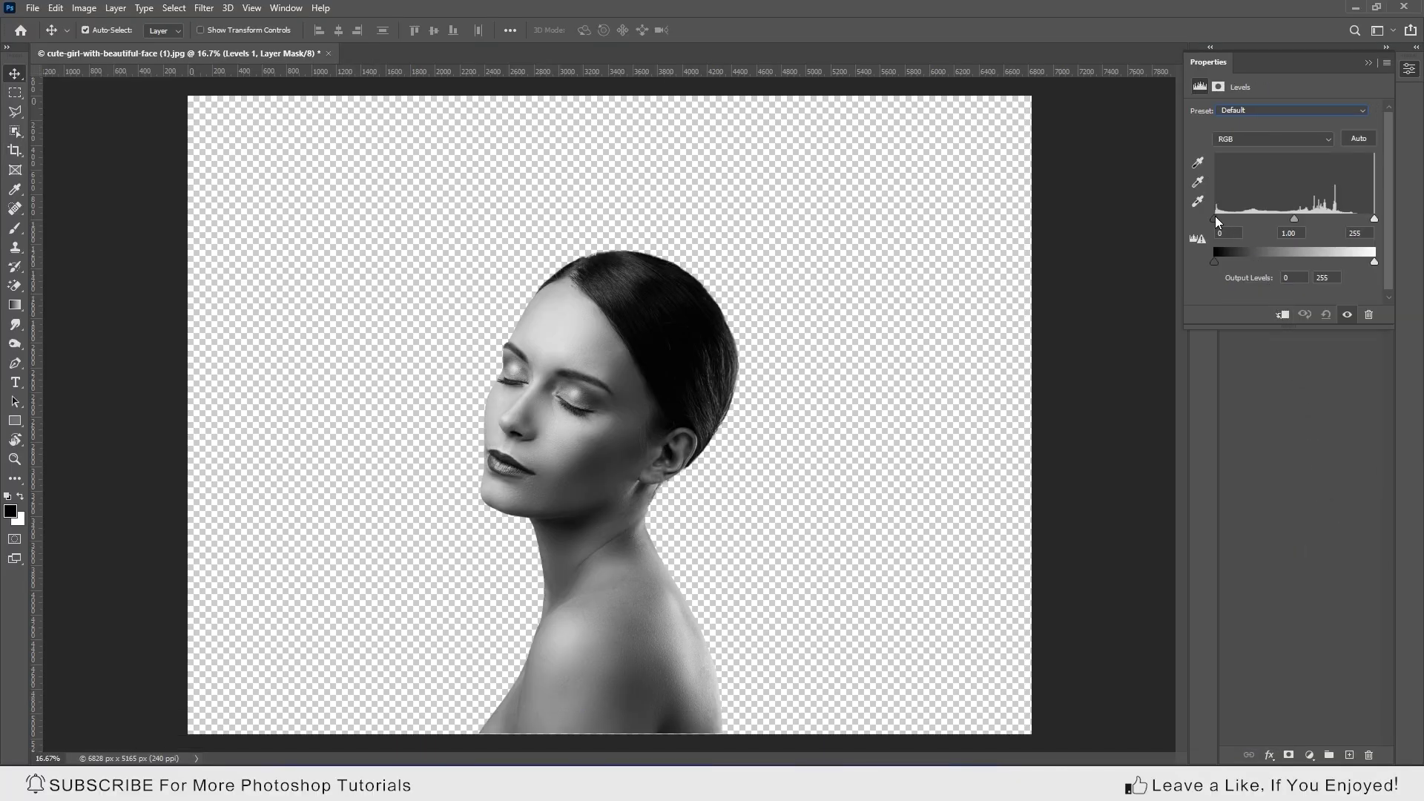
left_click_drag(1216, 219, 1252, 221)
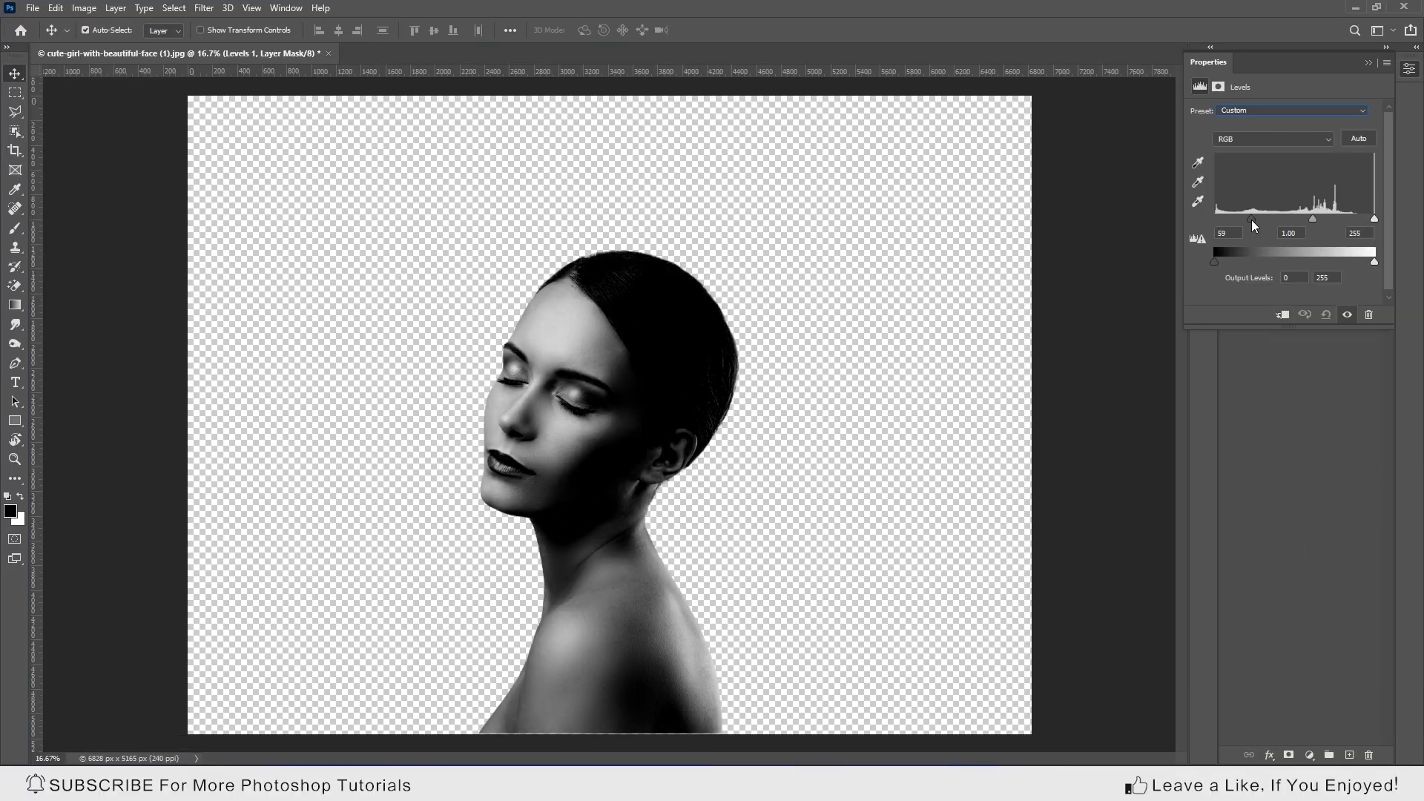
left_click_drag(1374, 218, 1348, 218)
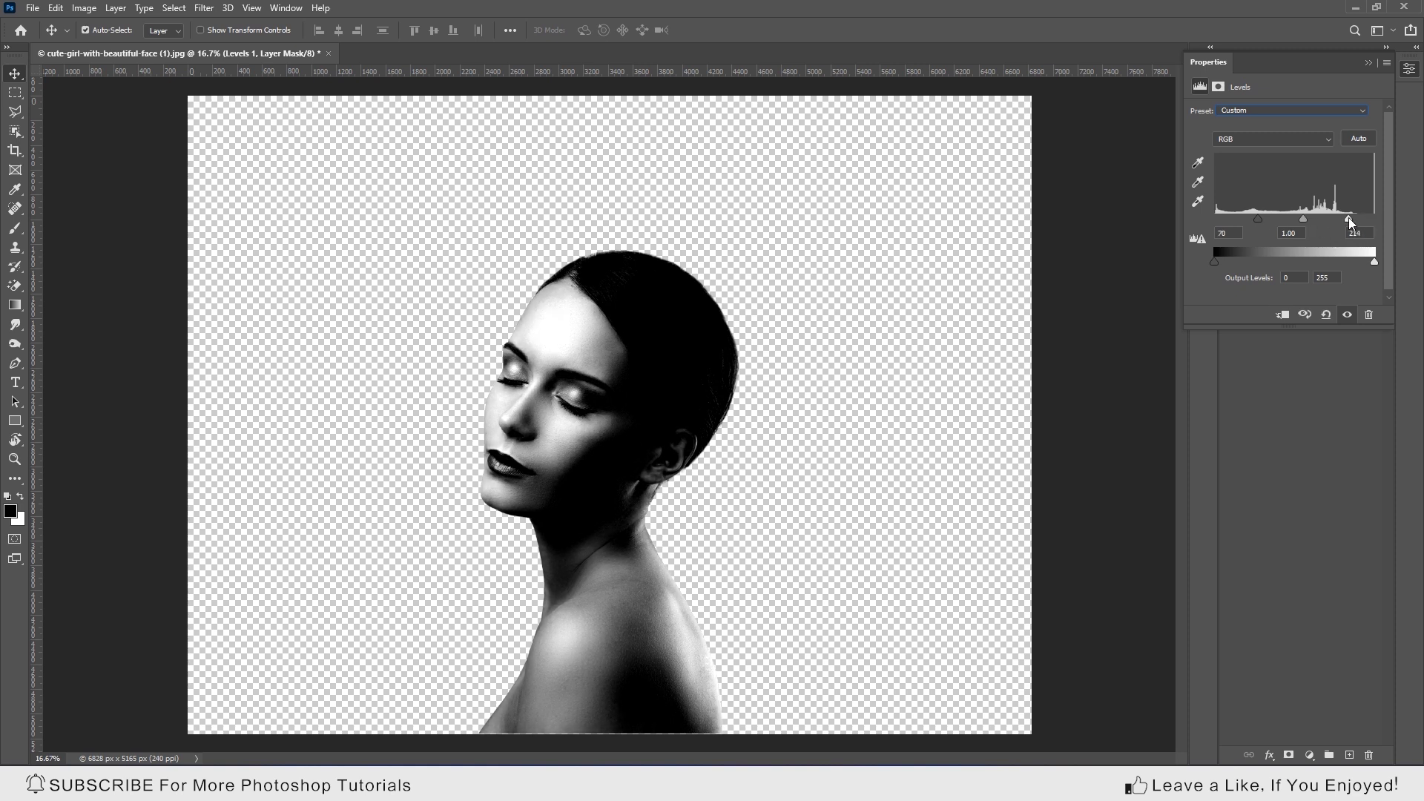
left_click(1368, 63)
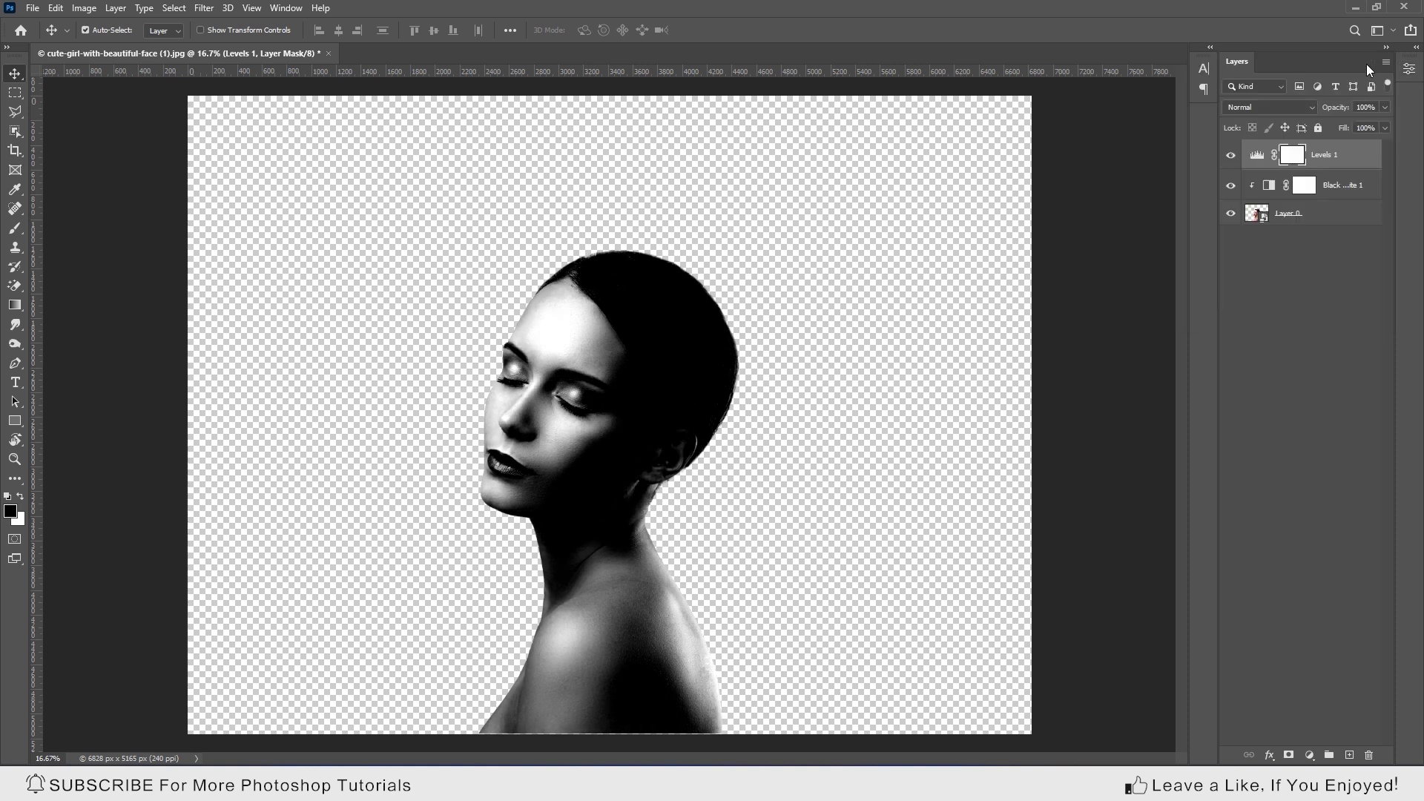
right_click(1325, 160)
left_click(1200, 423)
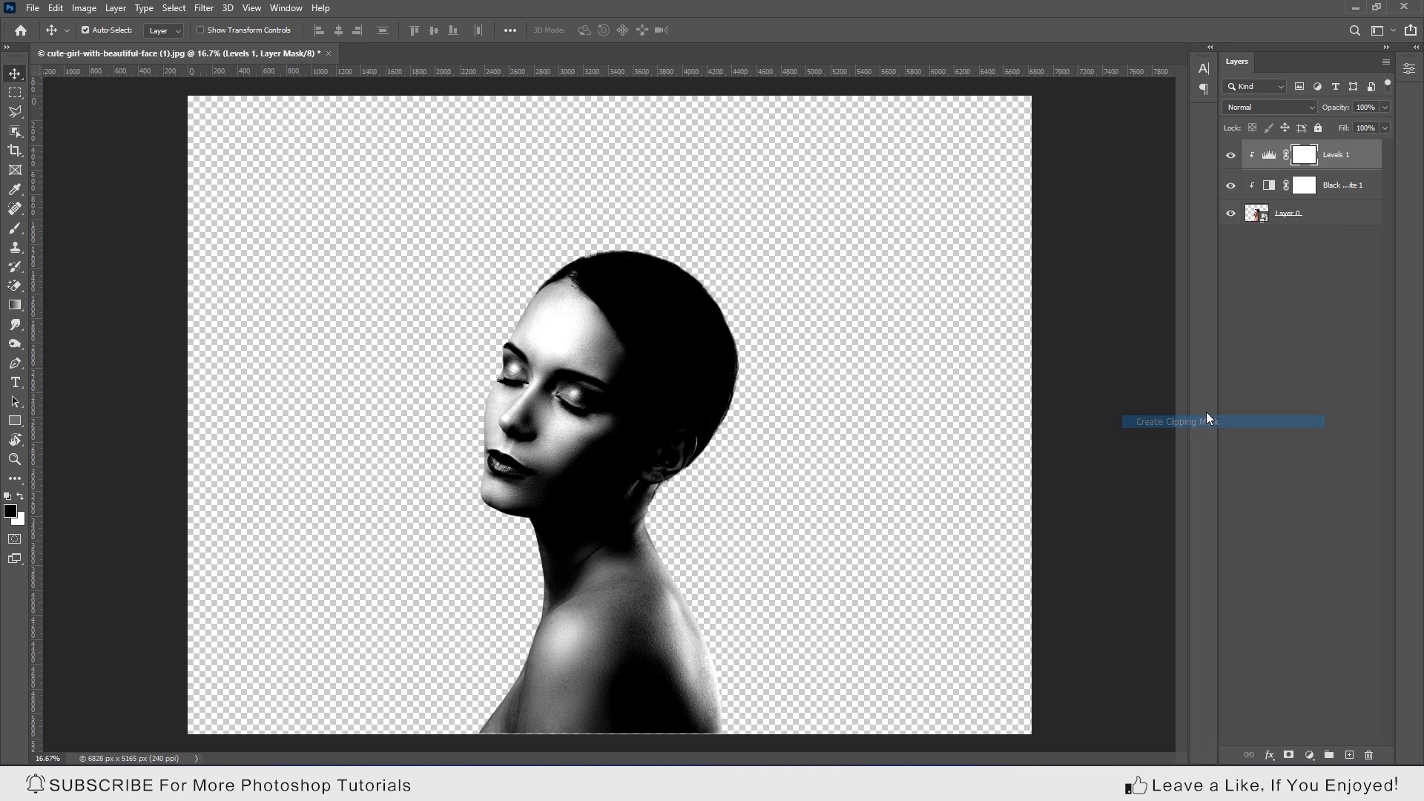
left_click(1321, 214)
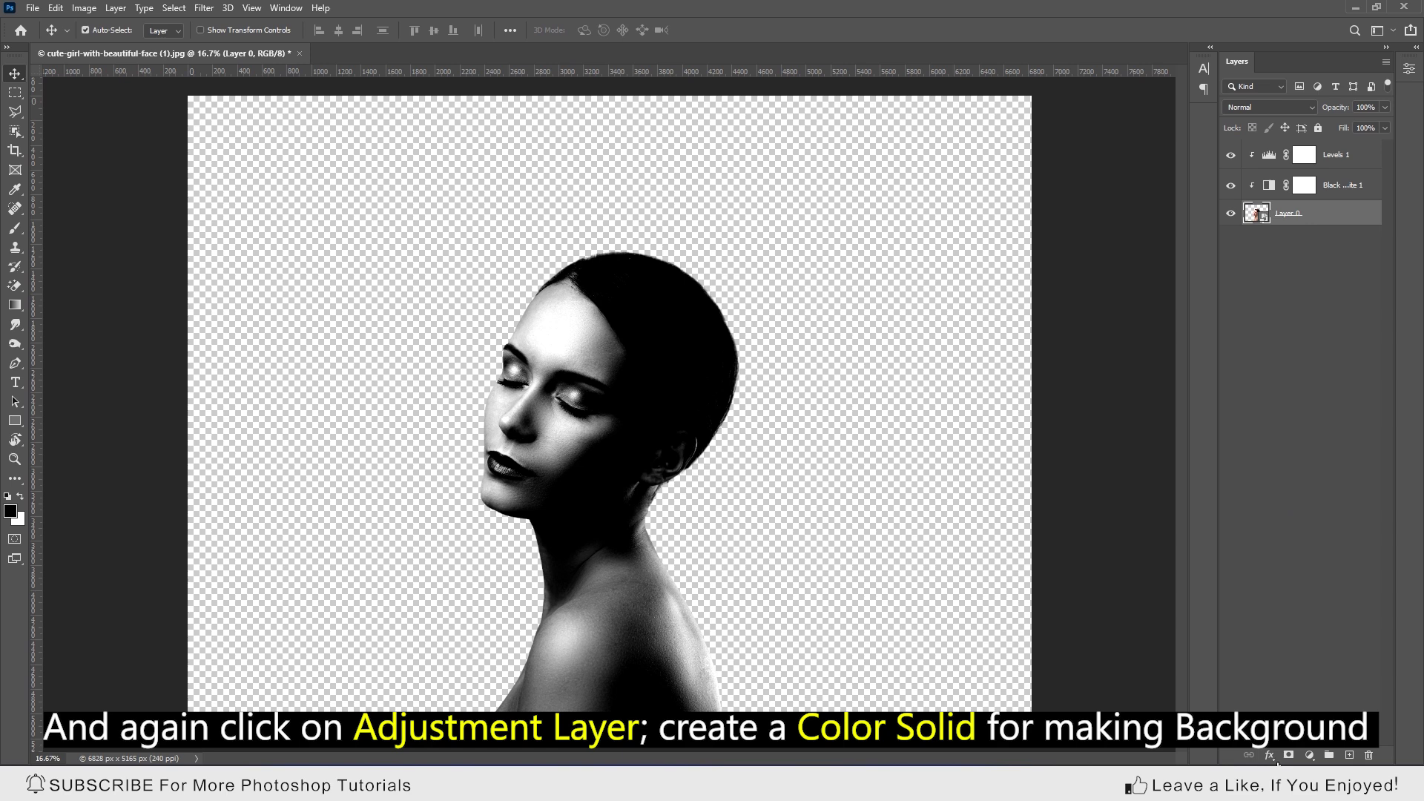
- Add a near-white Solid Color fill layer and move it beneath Layer 0
left_click(1310, 755)
left_click(1341, 500)
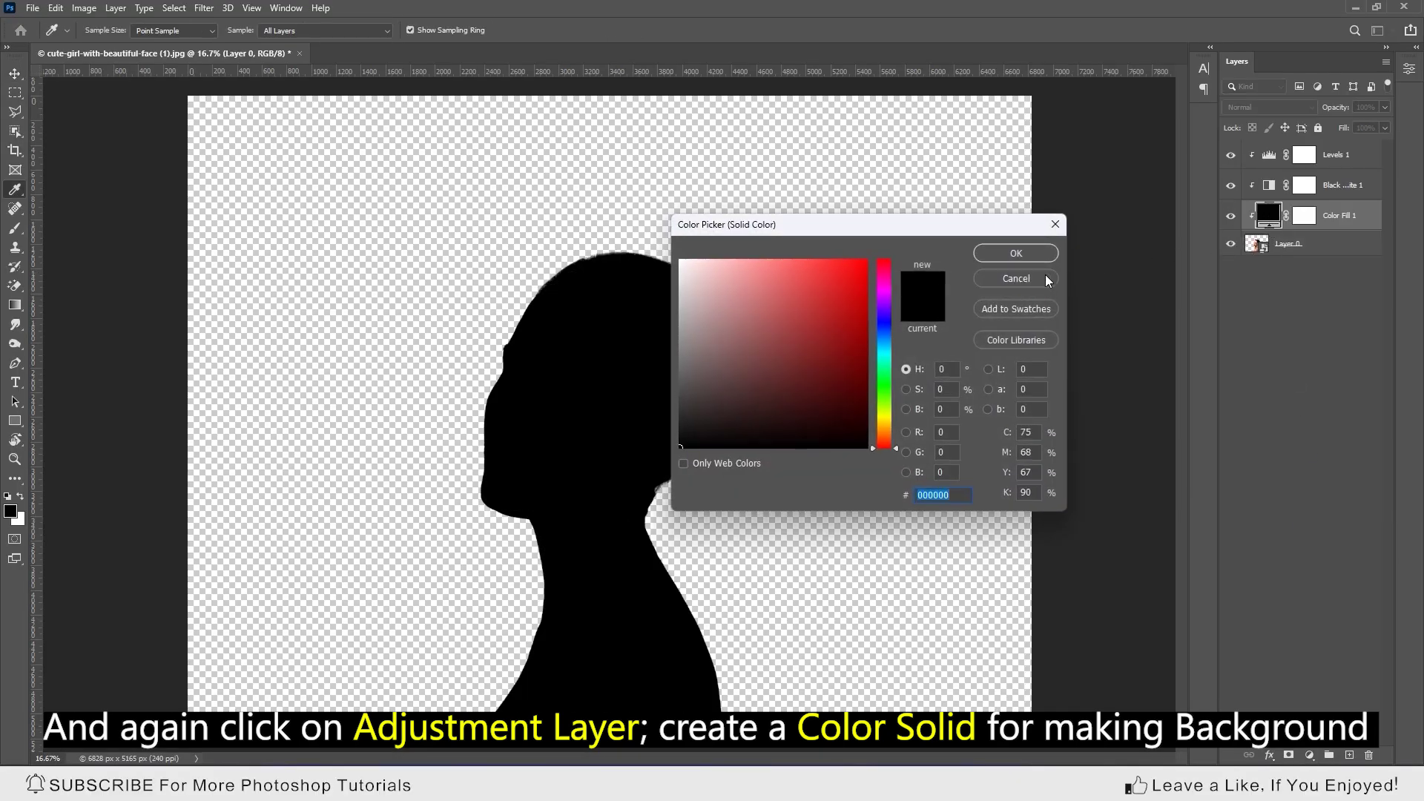
left_click(662, 234)
left_click(1016, 253)
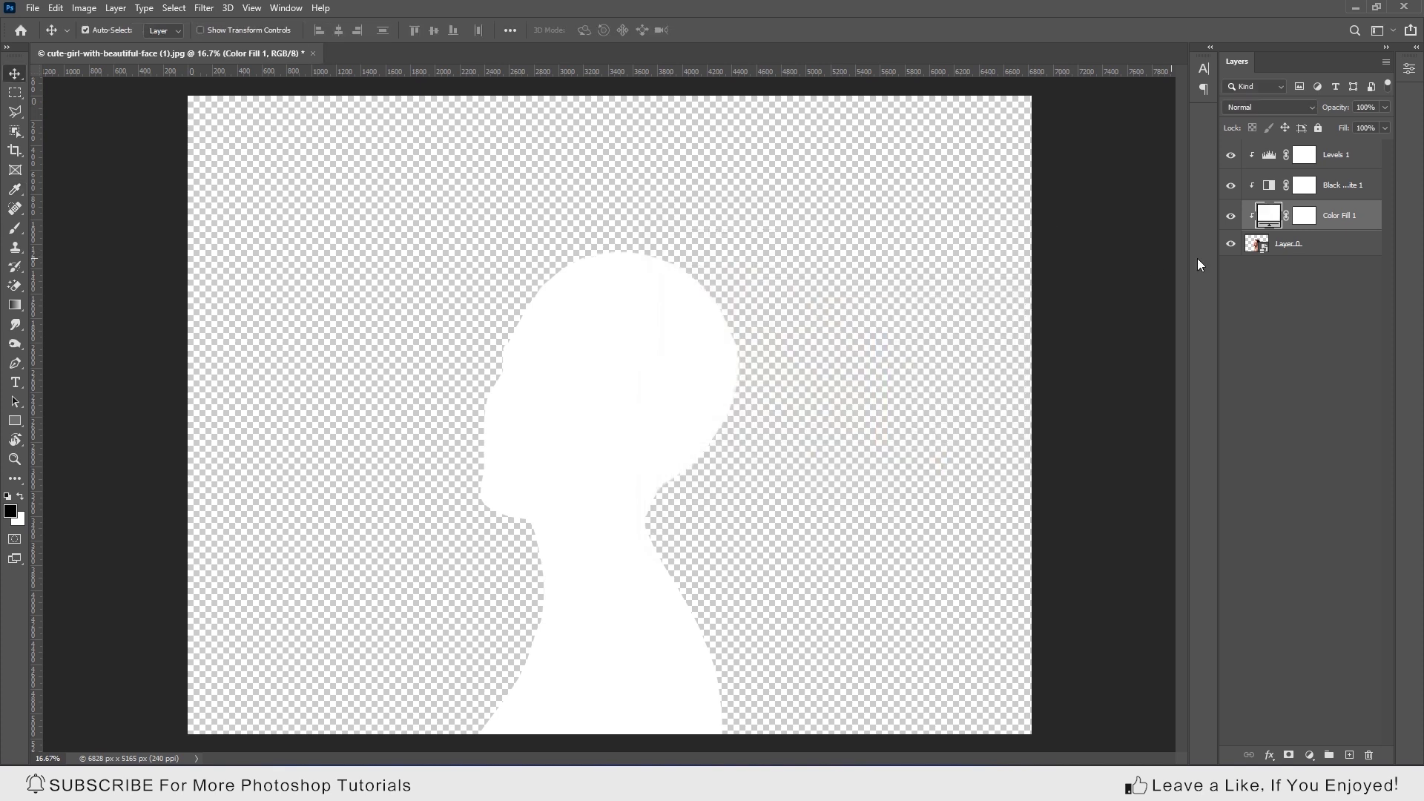
left_click_drag(1273, 216, 1271, 261)
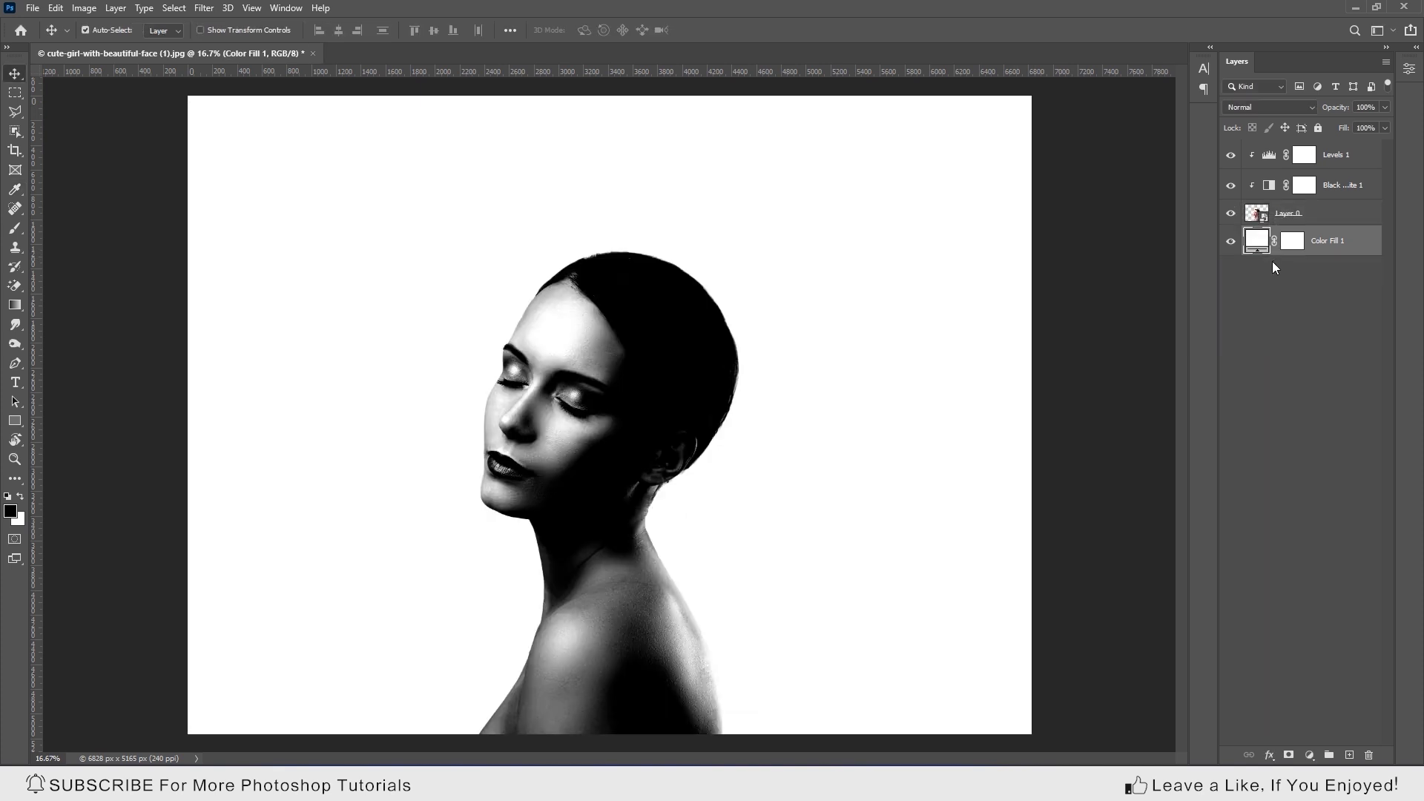
- Place the dead-tree branch photo as an embedded layer at the top
left_click(1293, 152)
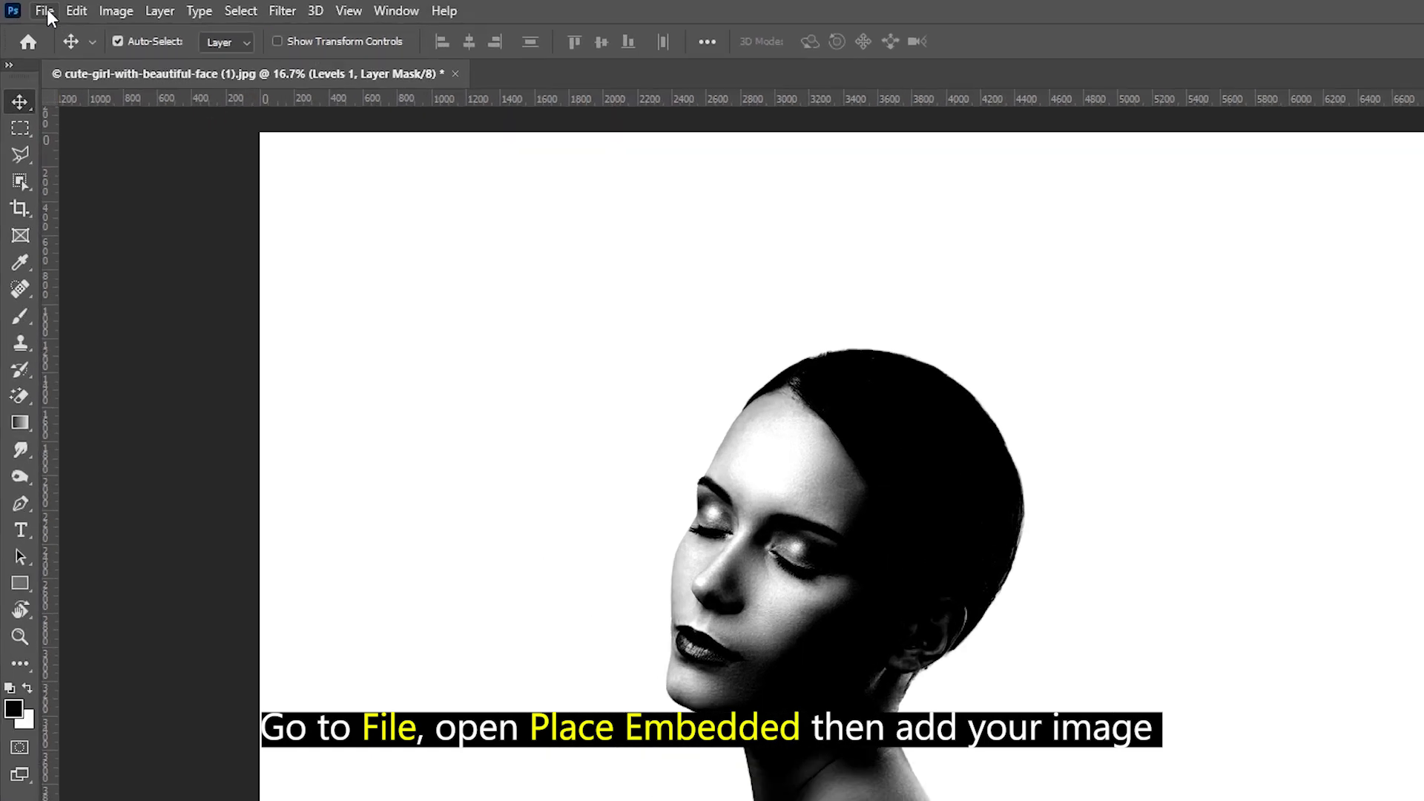
left_click(33, 7)
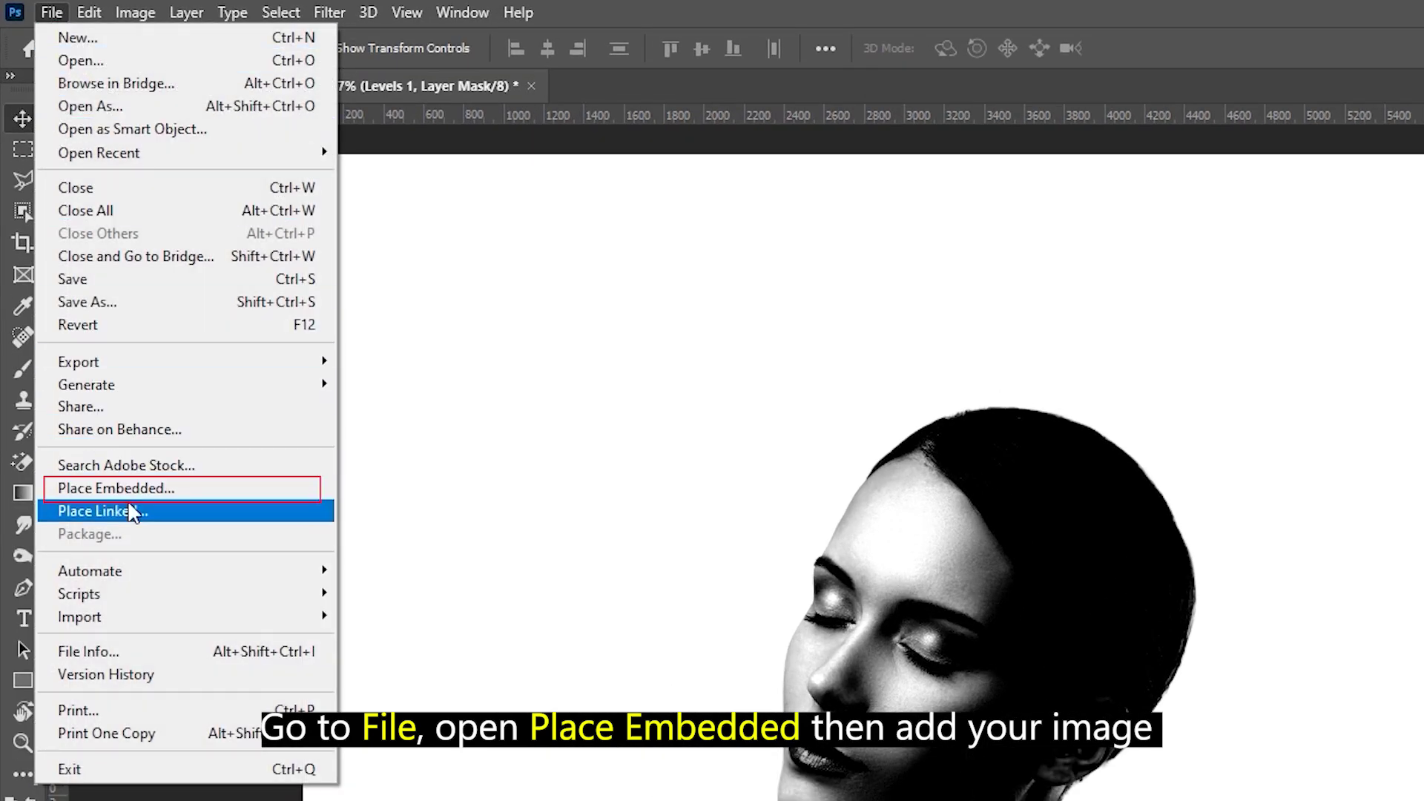
left_click(111, 489)
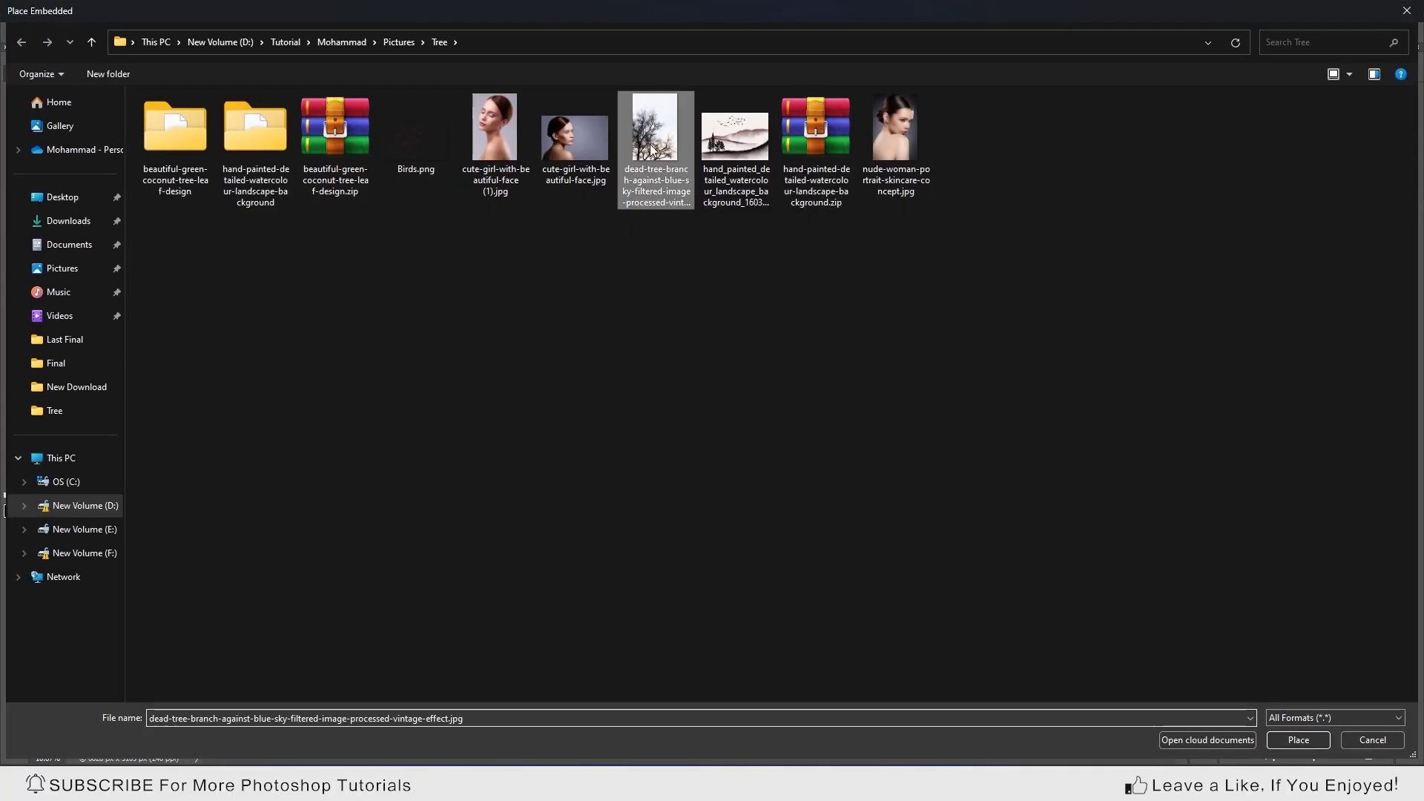
double_click(653, 137)
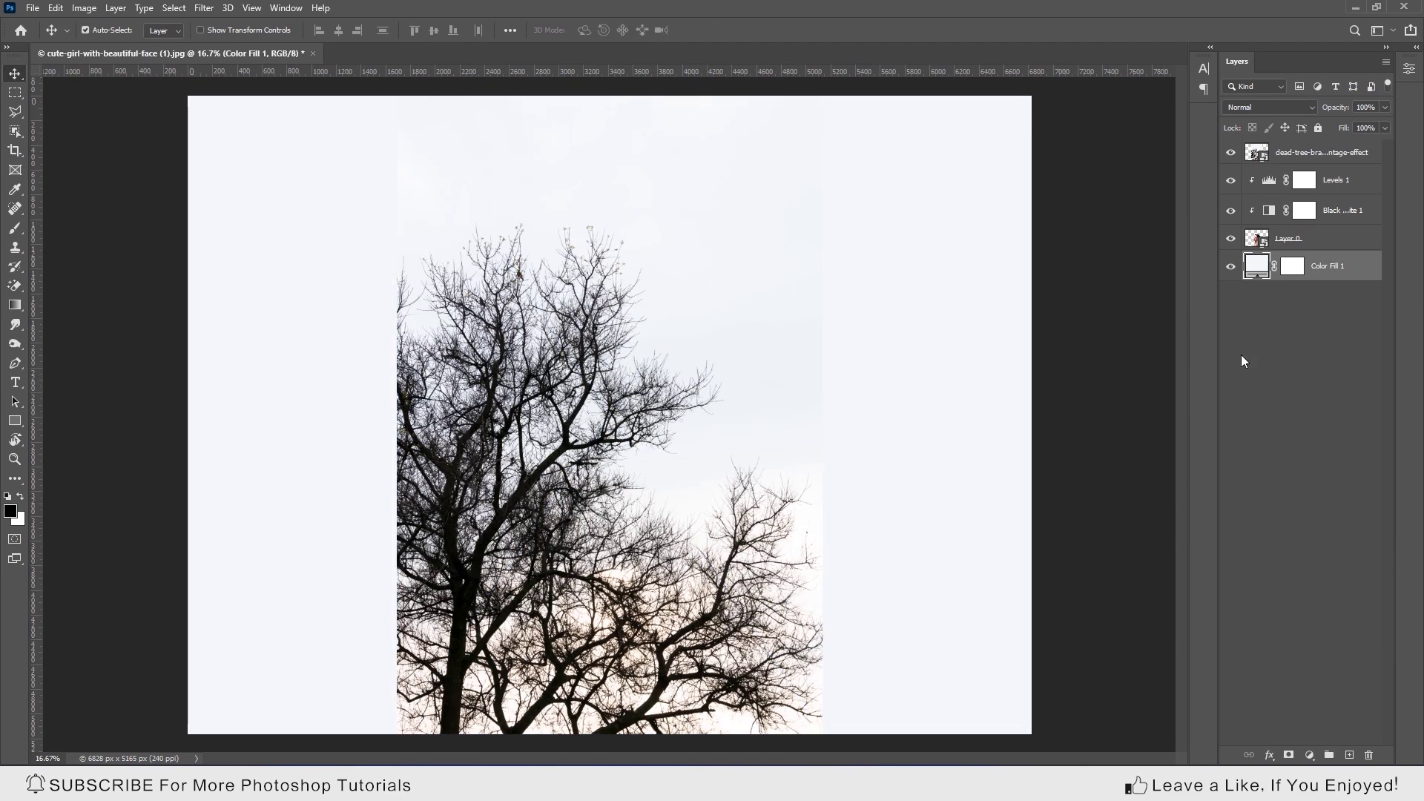
- Drop the tree layer to 54% opacity, move it over the head, and scale it to about 113%
left_click(1265, 238)
left_click(1253, 152)
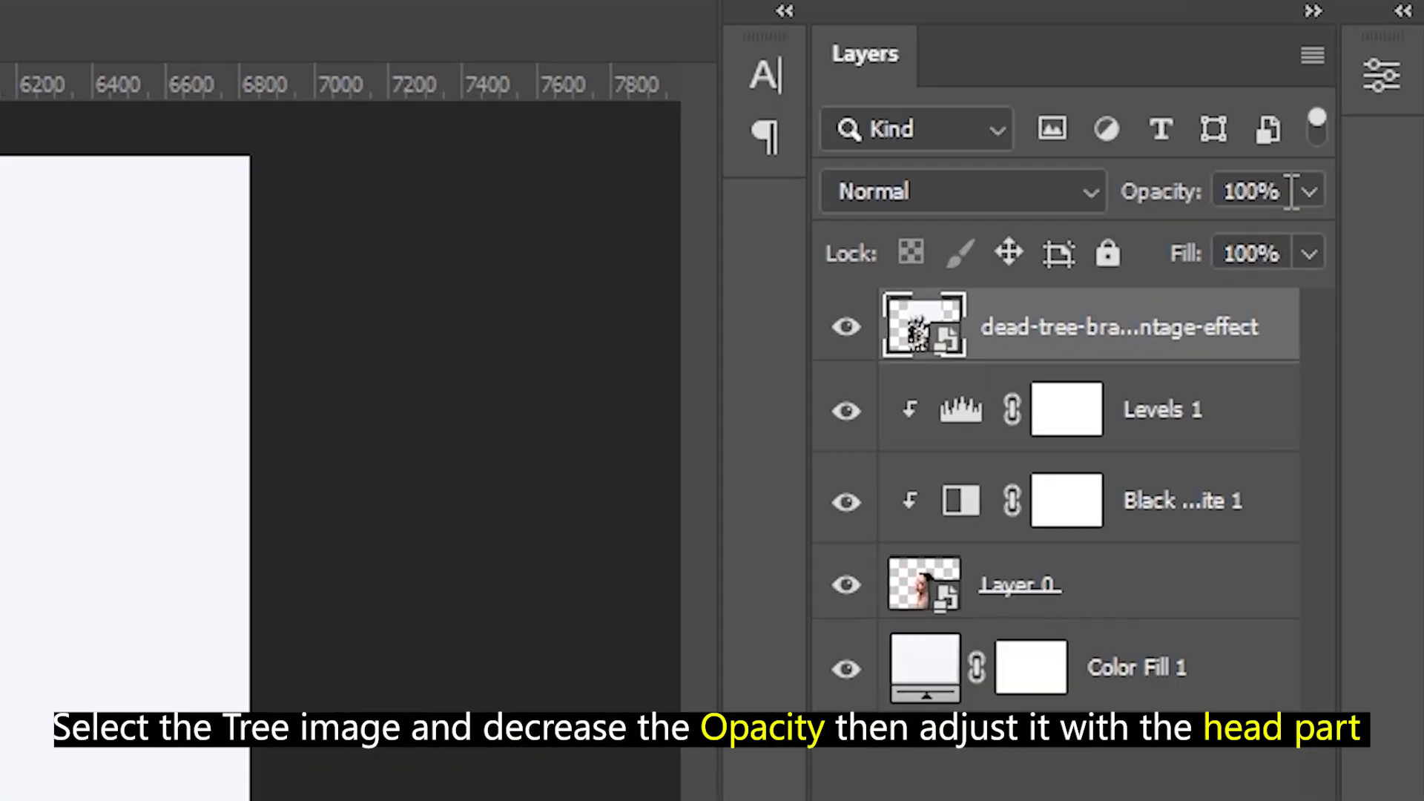
left_click(1309, 192)
left_click_drag(1265, 233, 1217, 248)
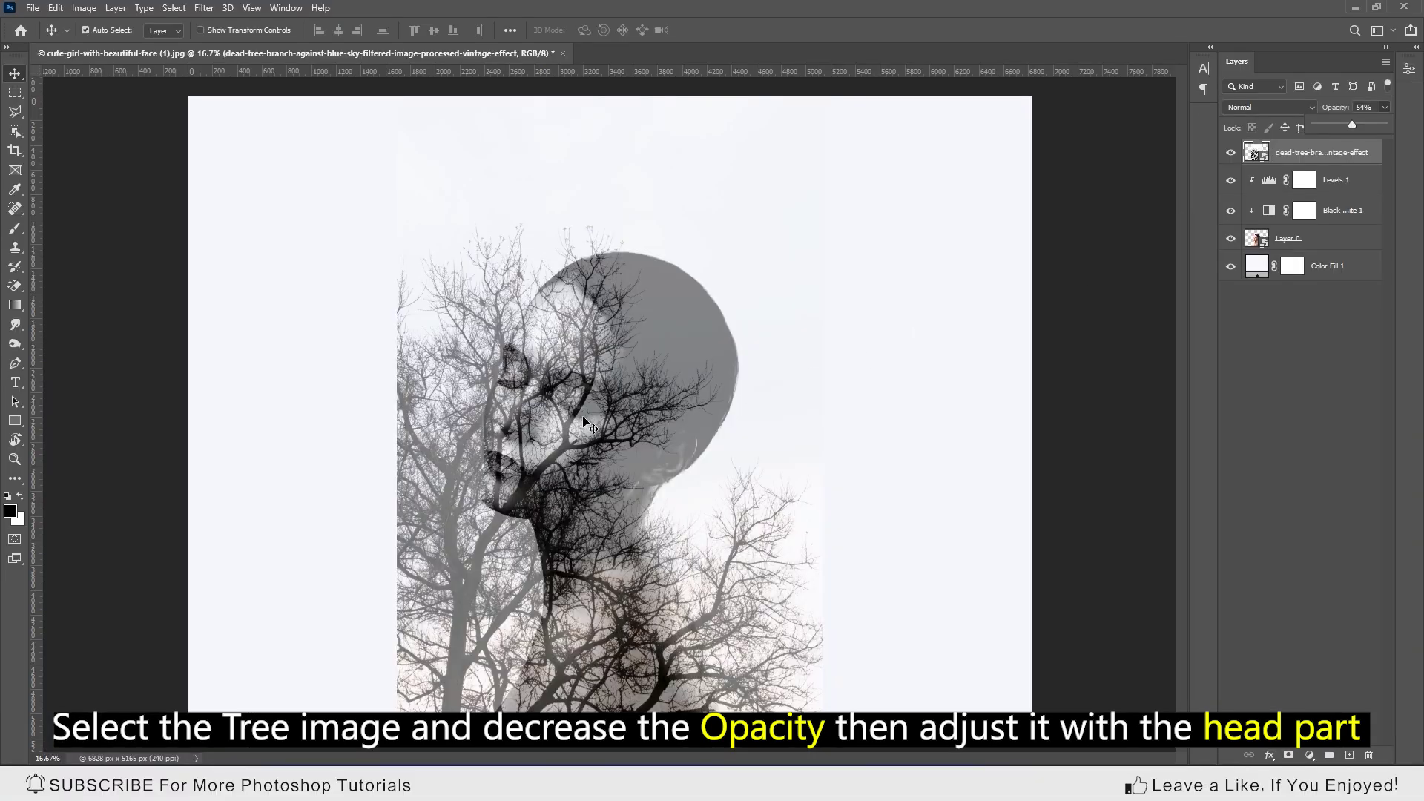
left_click_drag(586, 423, 684, 381)
key("ctrl+t")
left_click_drag(913, 686, 941, 718)
mouse_move(753, 634)
left_mouse_down()
mouse_move(792, 634)
mouse_move(765, 625)
left_mouse_up()
key("Return")
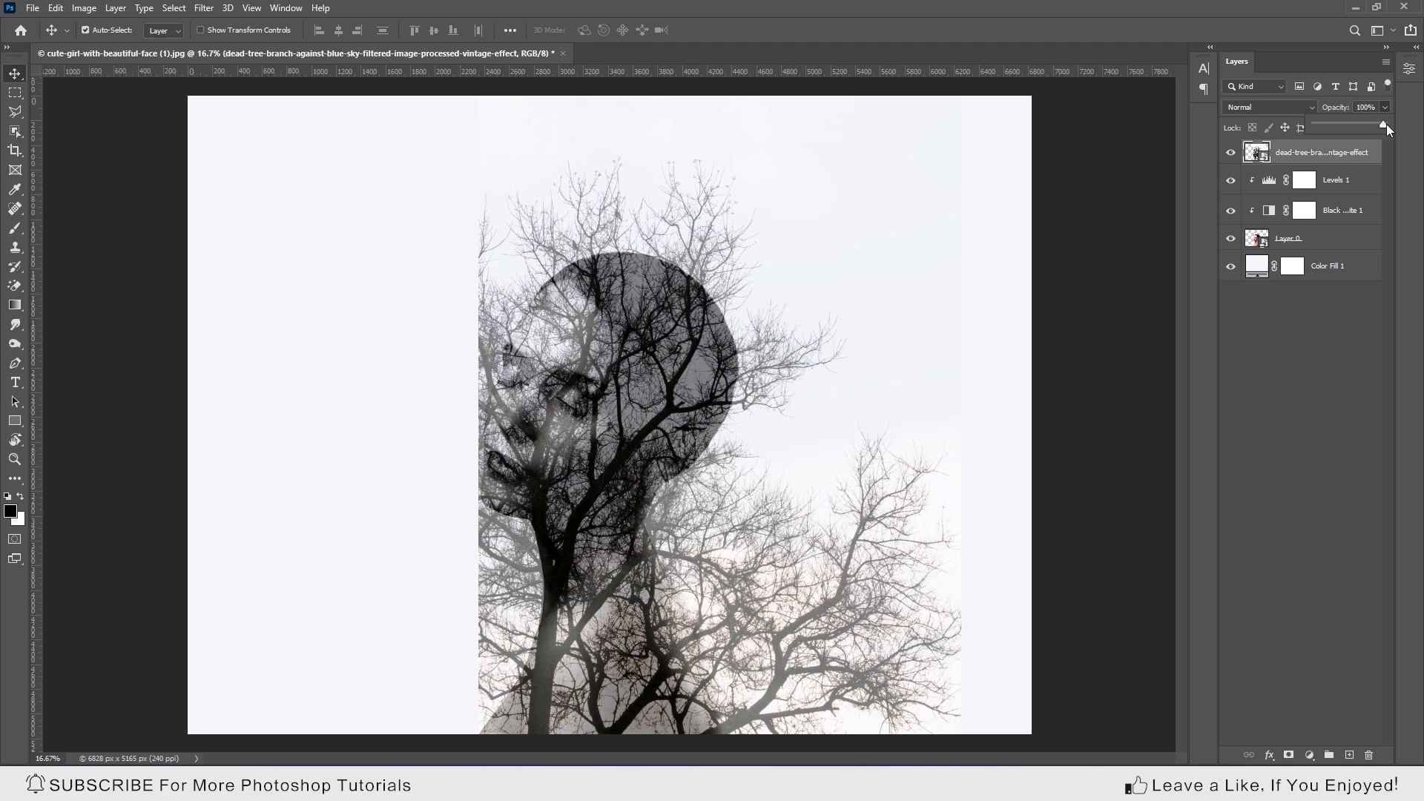
- Mask the tree layer to the woman's silhouette using Layer 0's pixel selection
right_click(1259, 239)
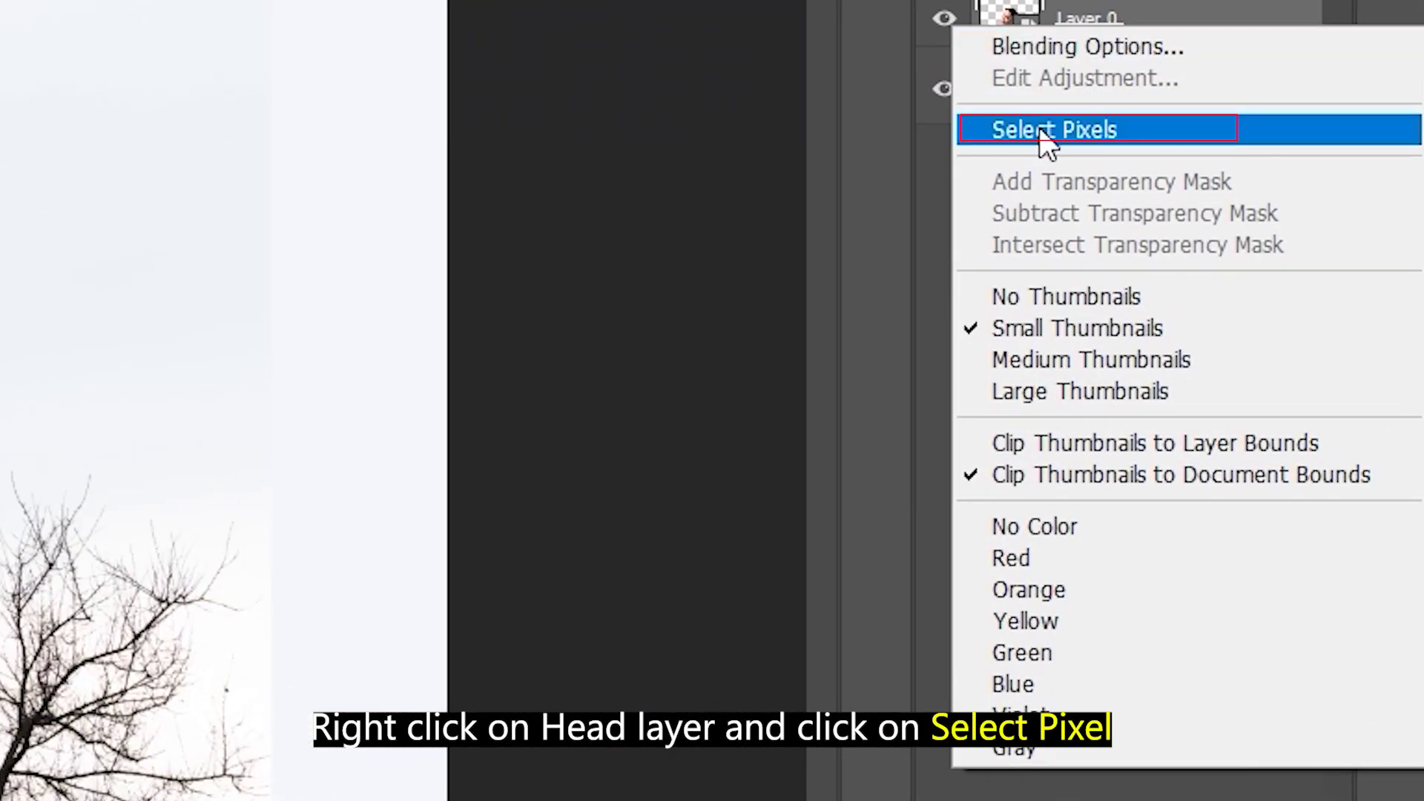
left_click(1042, 133)
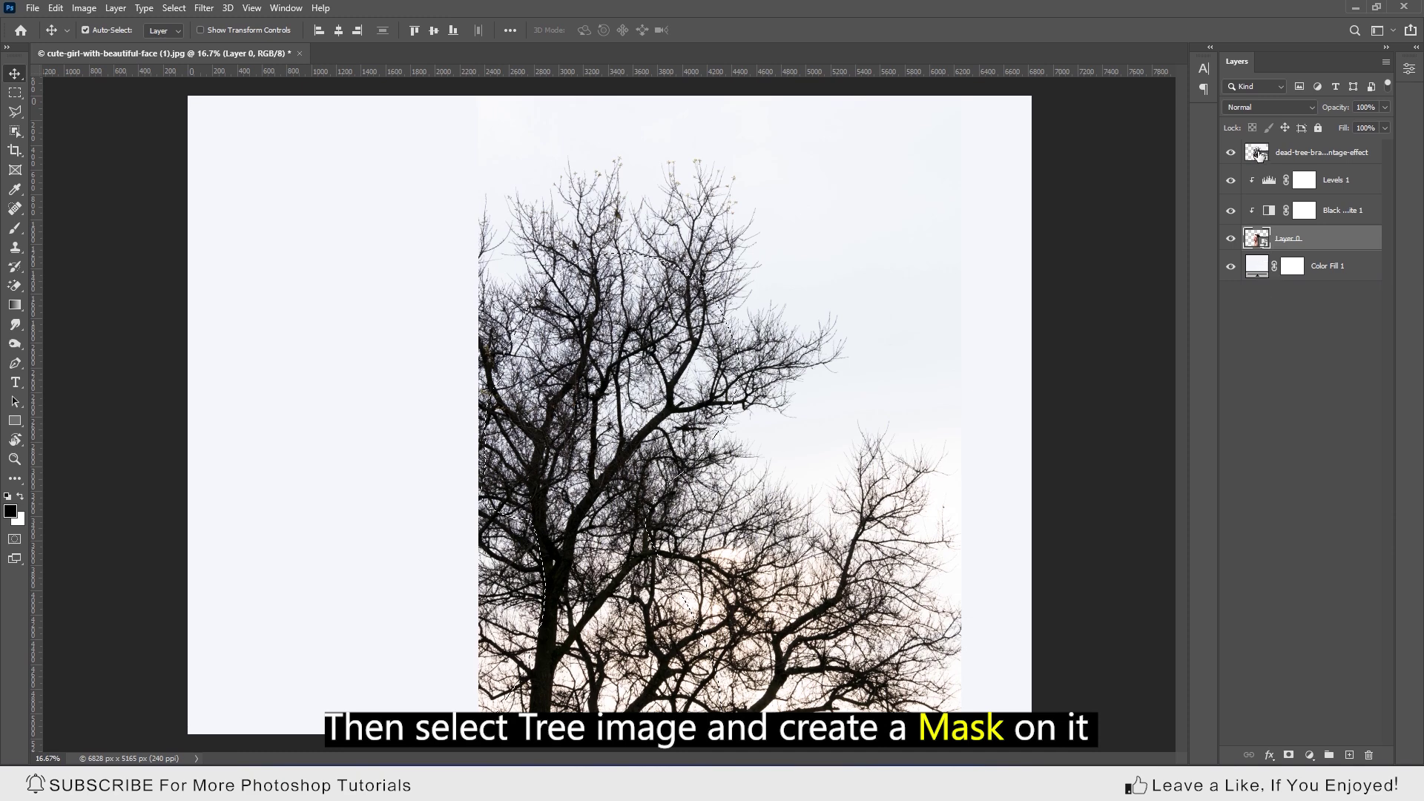
left_click(1259, 154)
left_click(1289, 755)
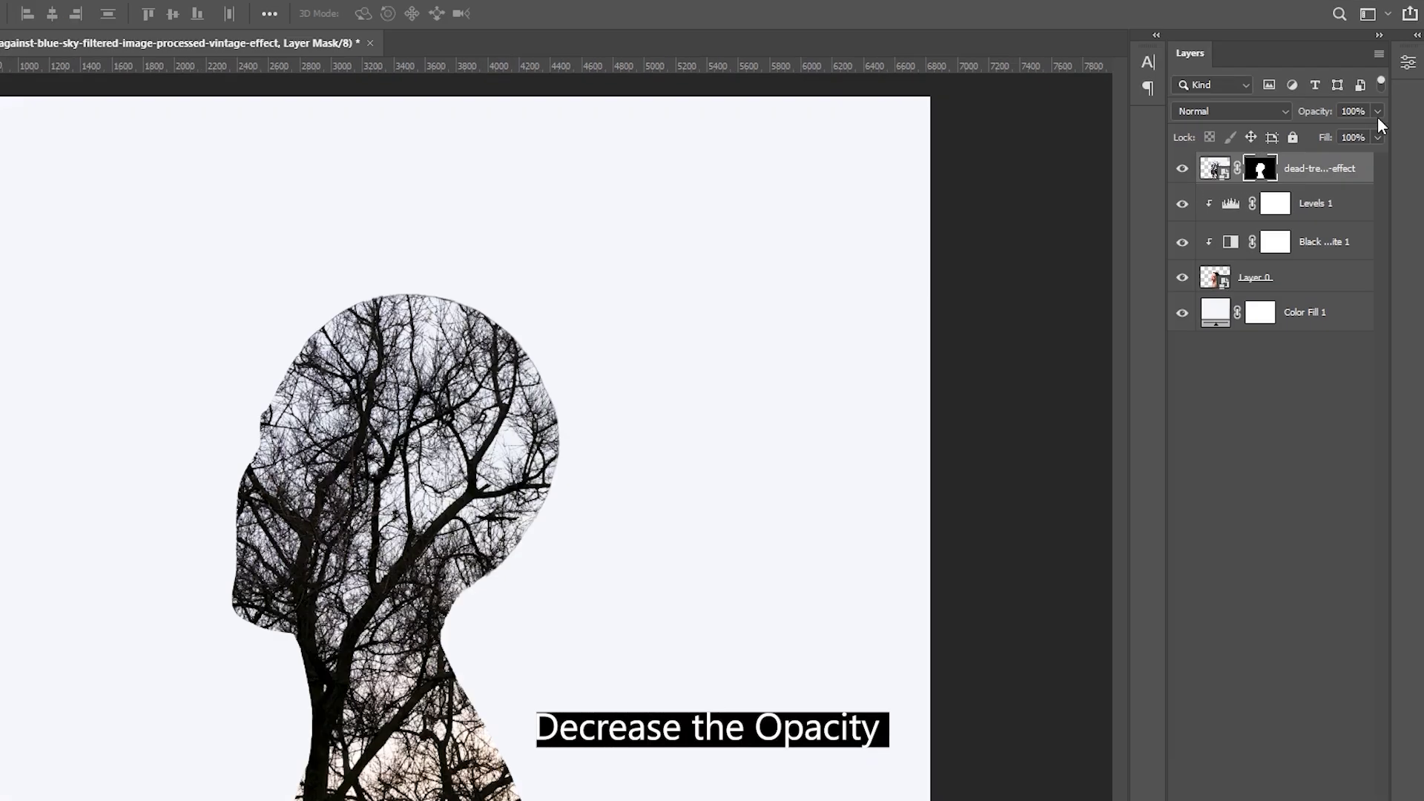
- Set the tree layer's opacity to 48% so the face shows through
left_click(1385, 108)
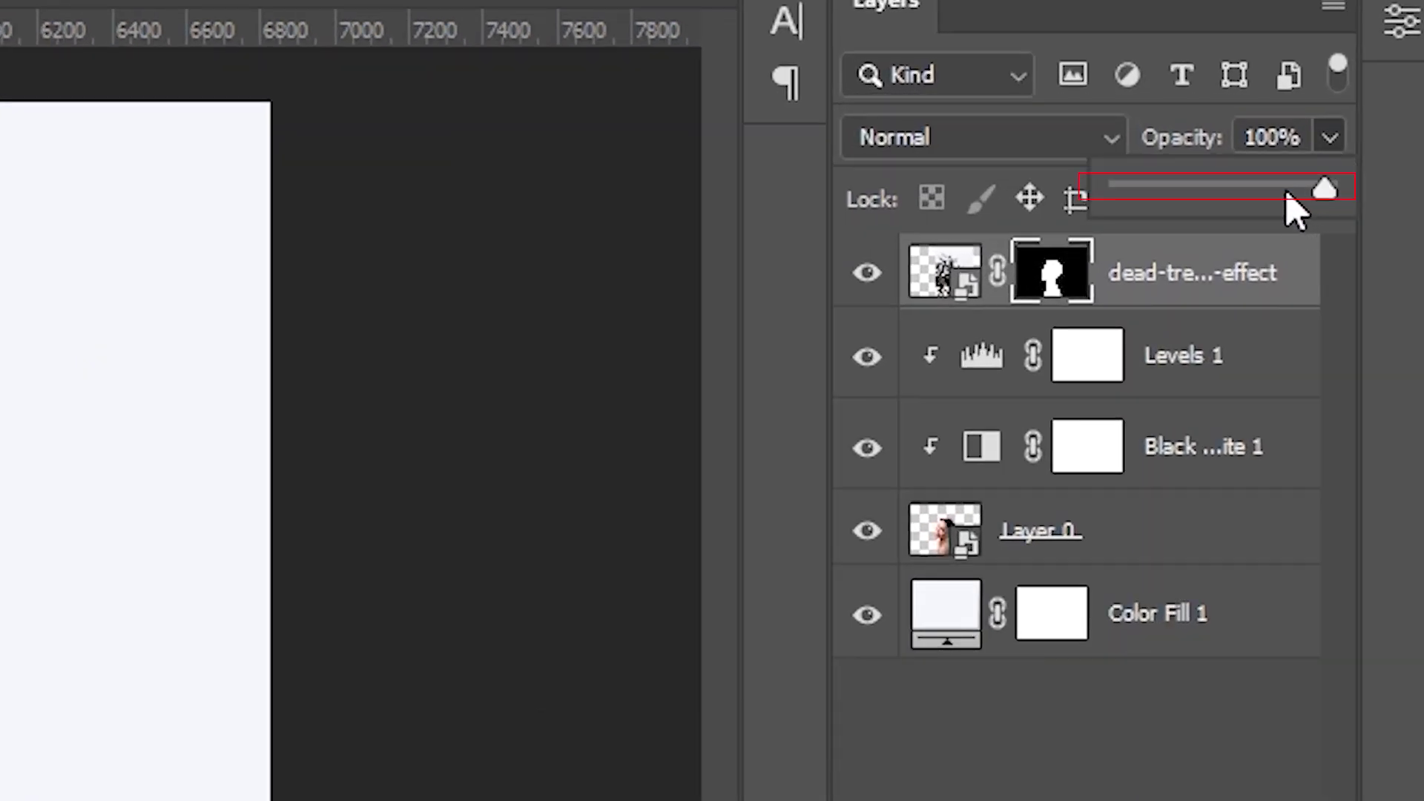
left_click(1371, 125)
left_click_drag(1286, 191, 1219, 192)
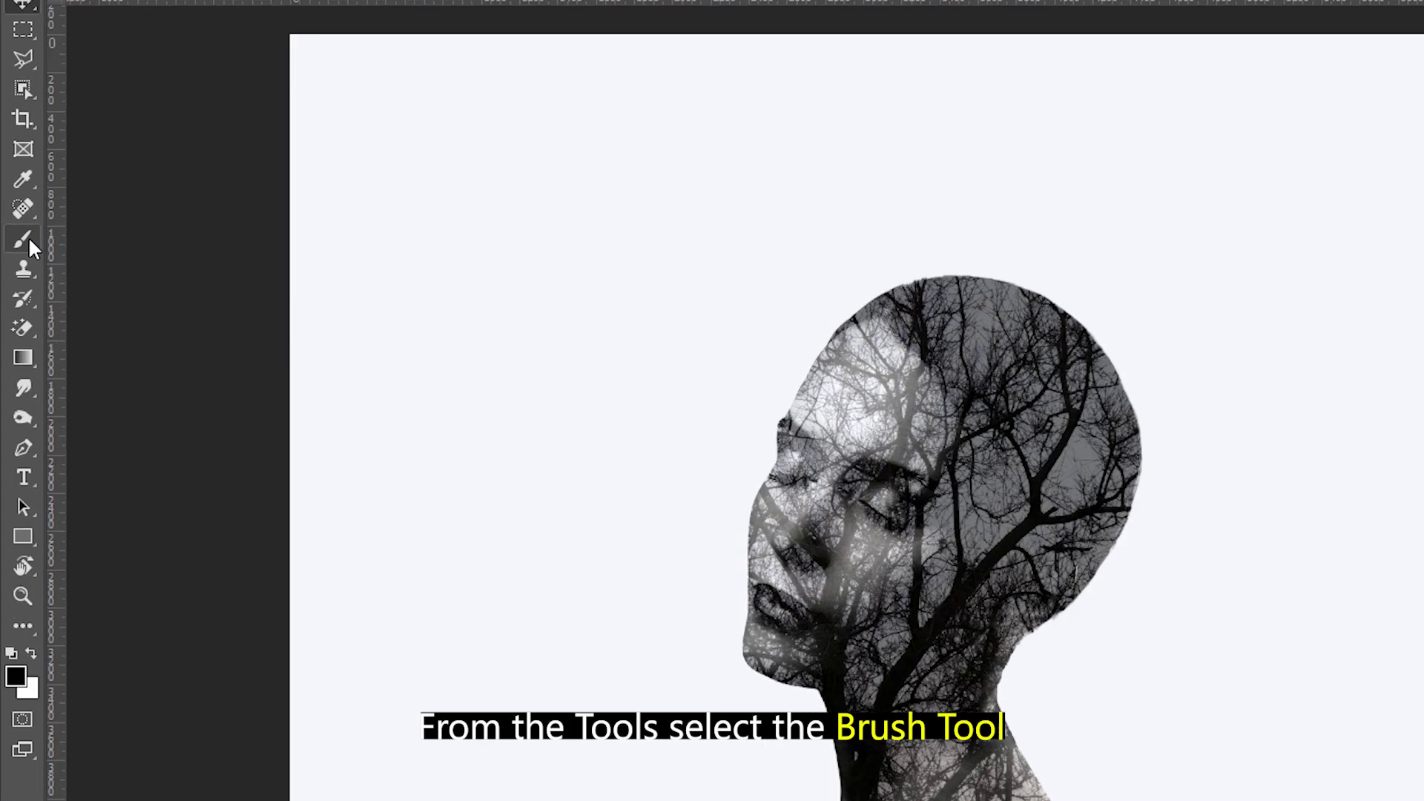
right_click(15, 227)
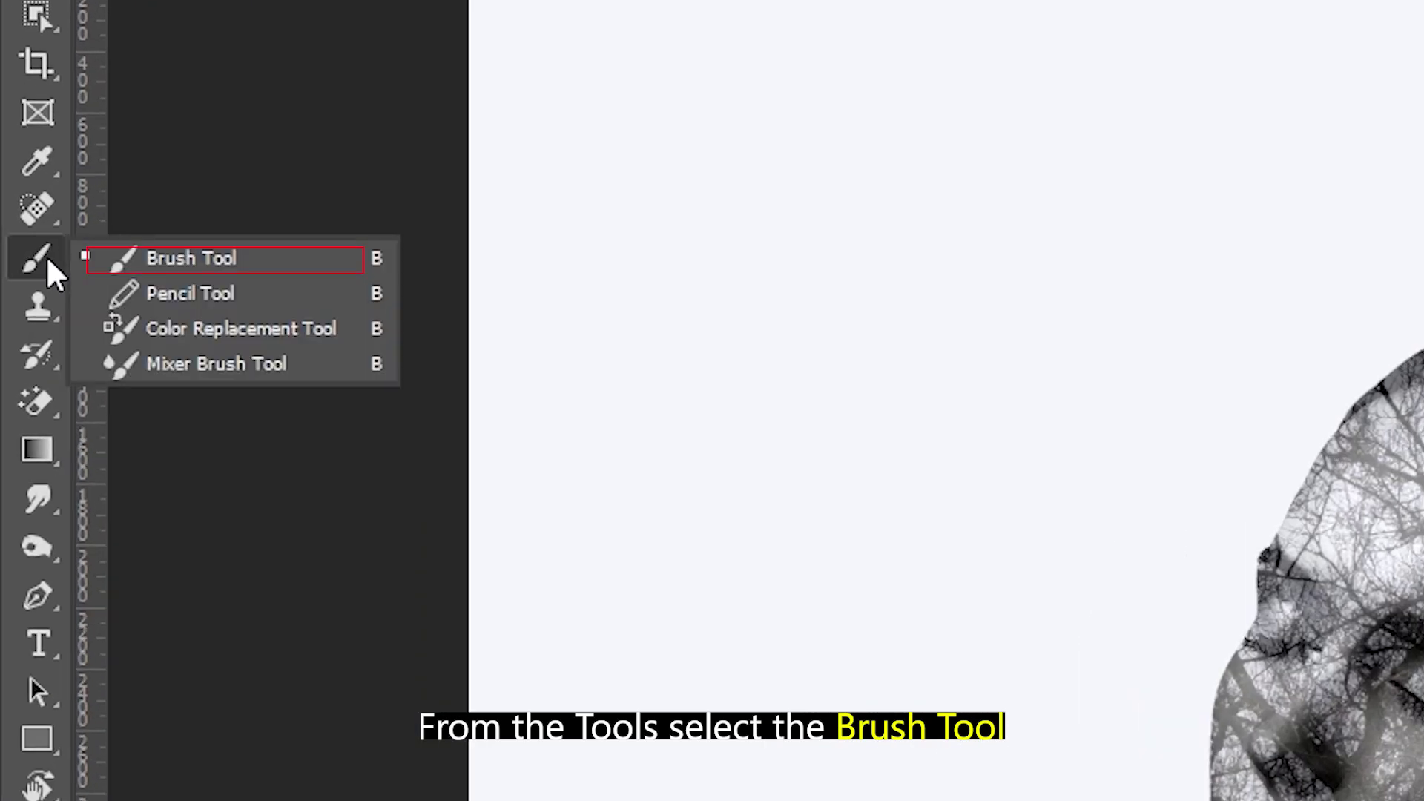
- Paint black at 70% brush opacity on the tree mask to bring back the eyes, nose, lips and forehead
left_click(156, 263)
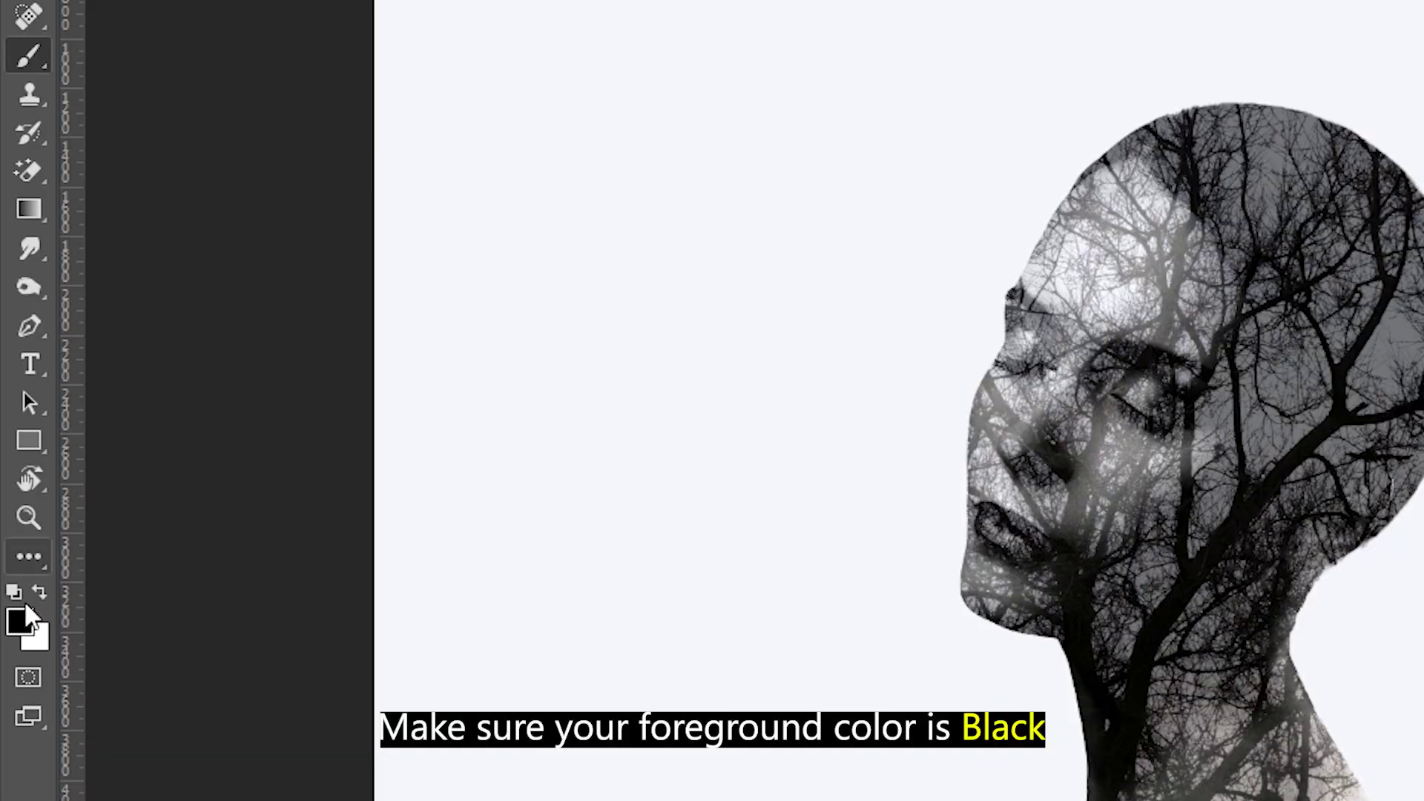
left_click(21, 623)
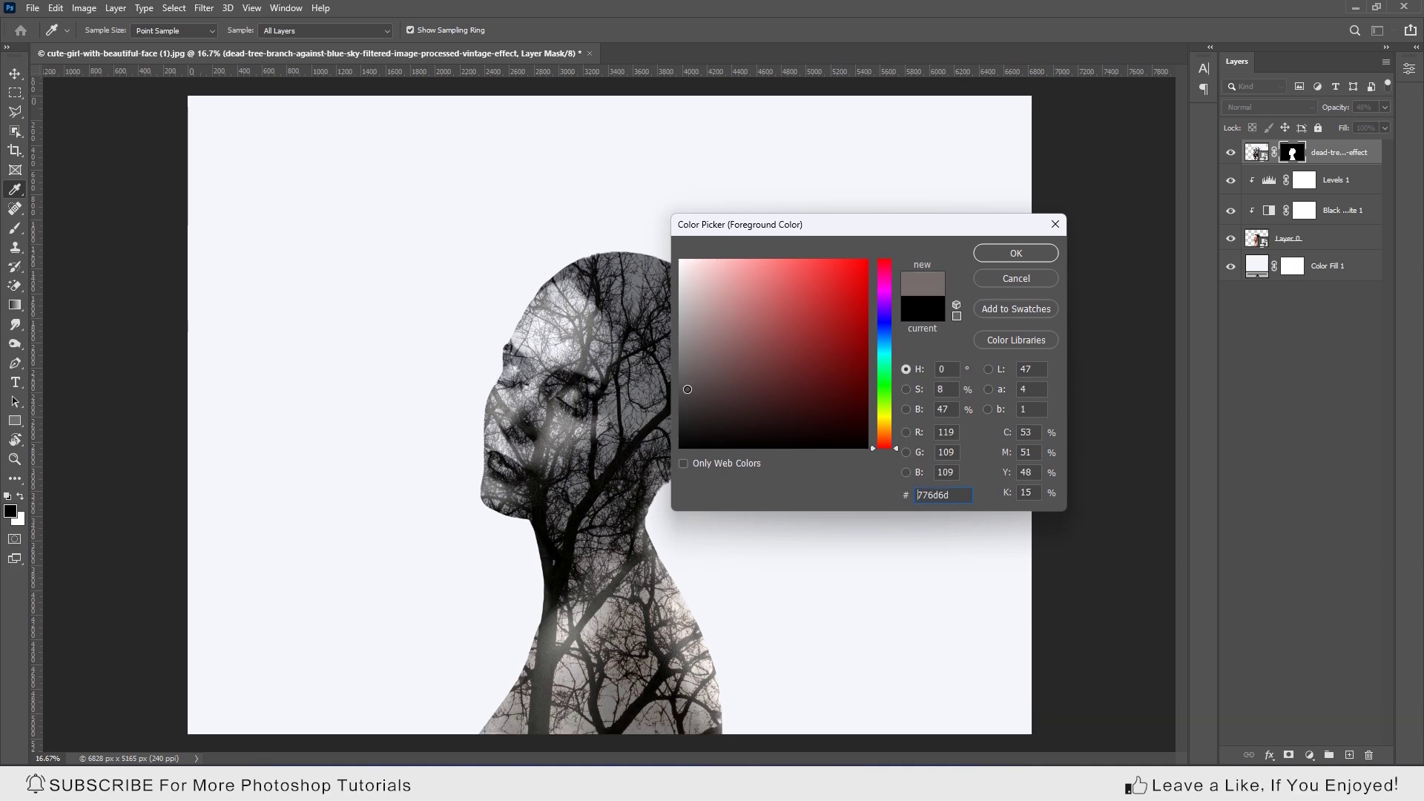
left_click(996, 252)
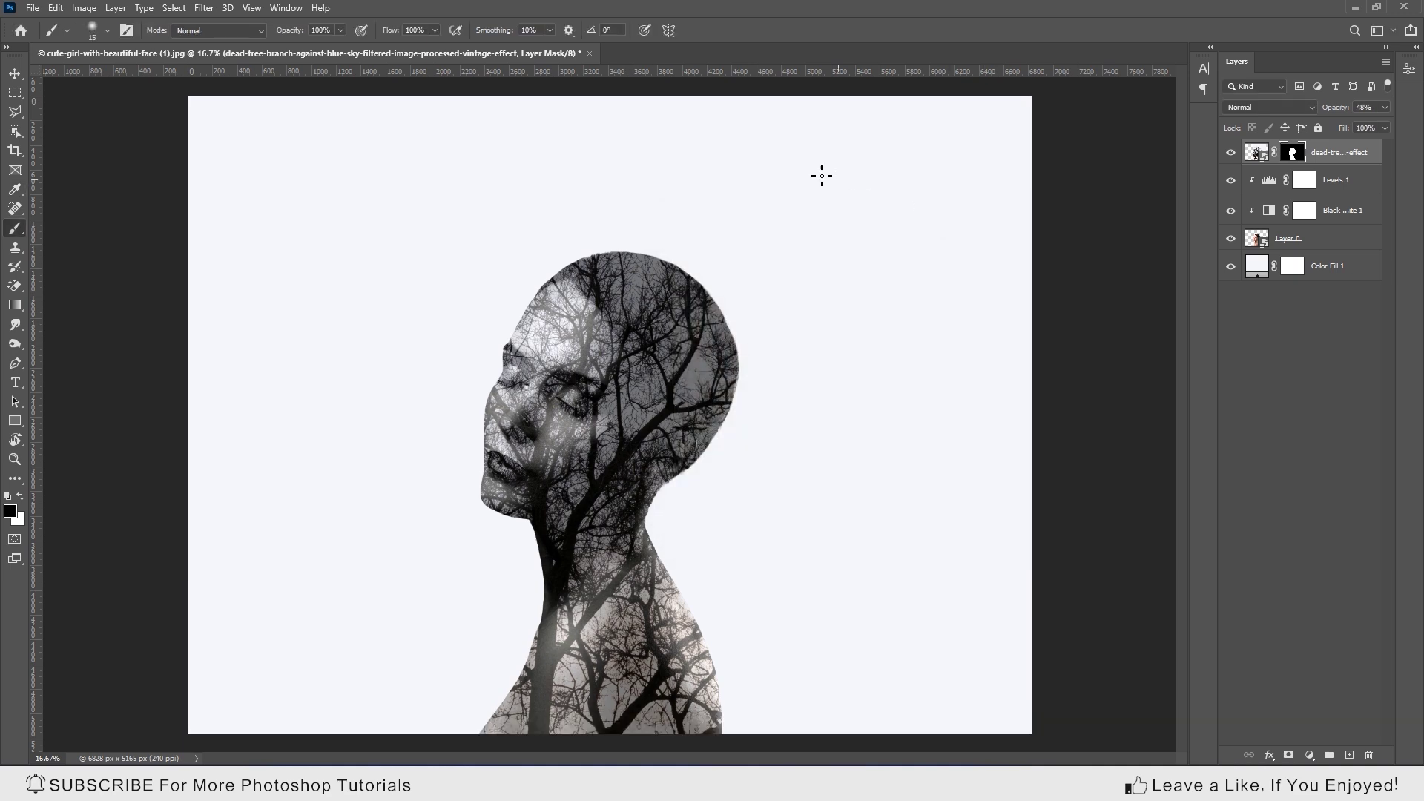
left_click_drag(341, 30, 344, 48)
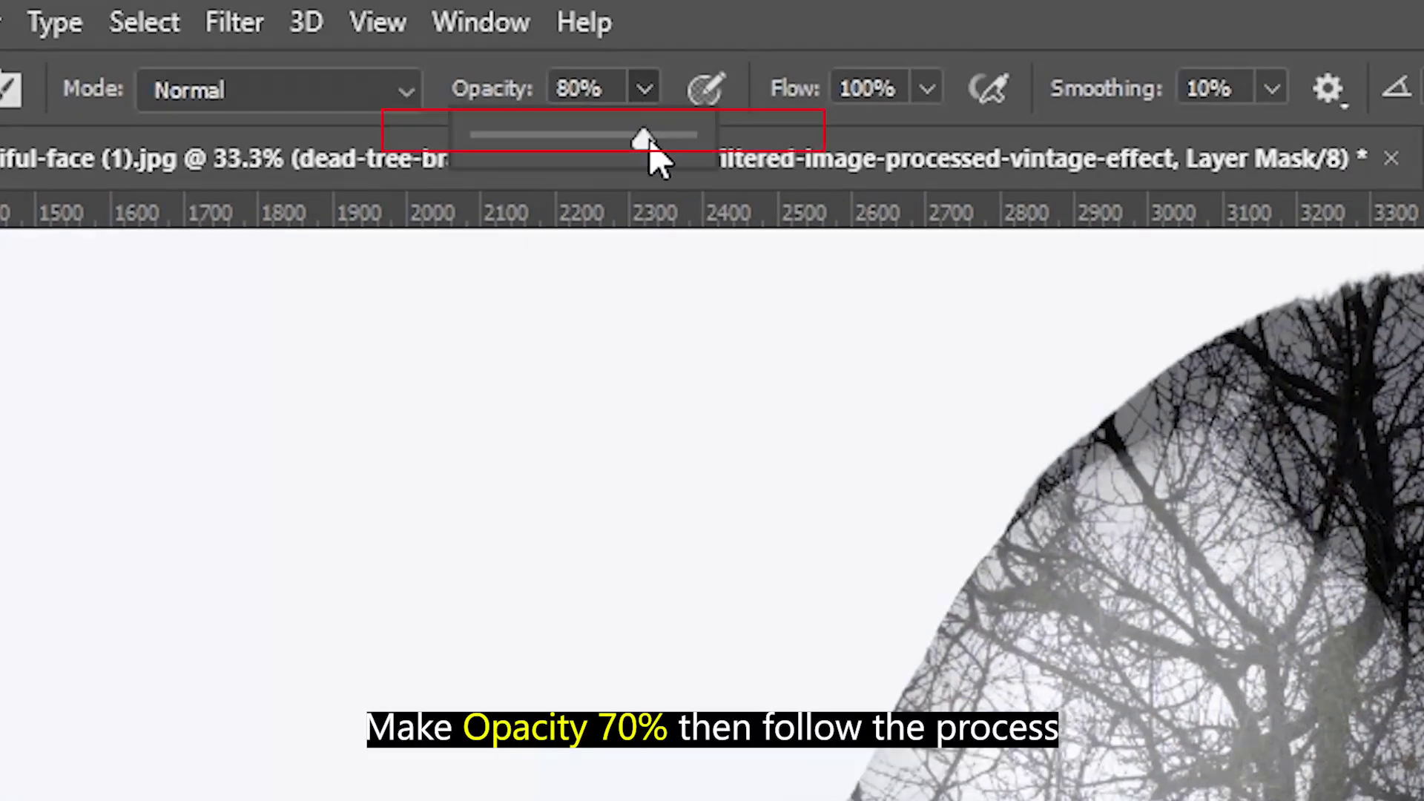
left_click_drag(650, 145, 623, 148)
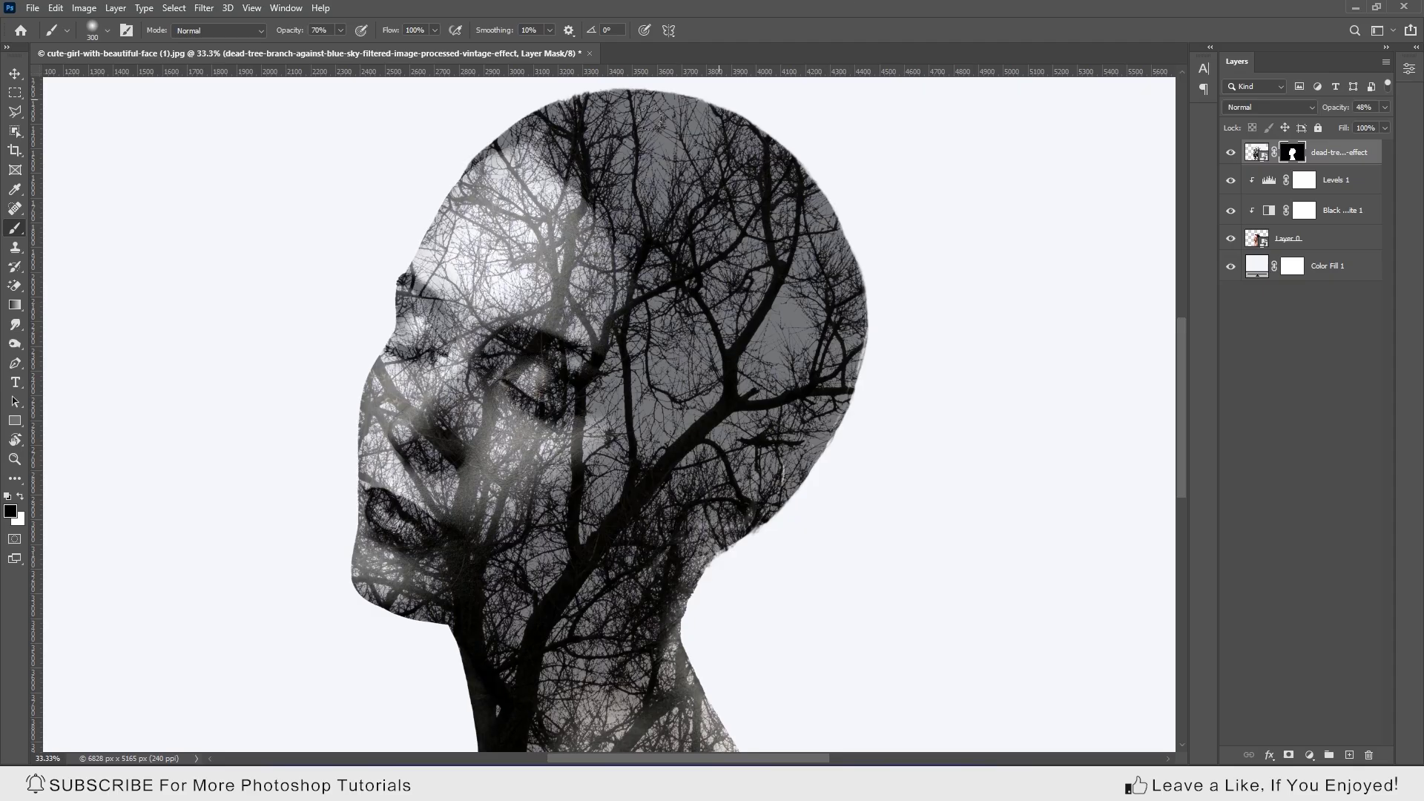
mouse_move(504, 344)
left_mouse_down()
mouse_move(486, 395)
mouse_move(549, 195)
mouse_move(531, 286)
mouse_move(400, 524)
mouse_move(356, 548)
mouse_move(505, 462)
mouse_move(487, 474)
mouse_move(447, 192)
left_mouse_up()
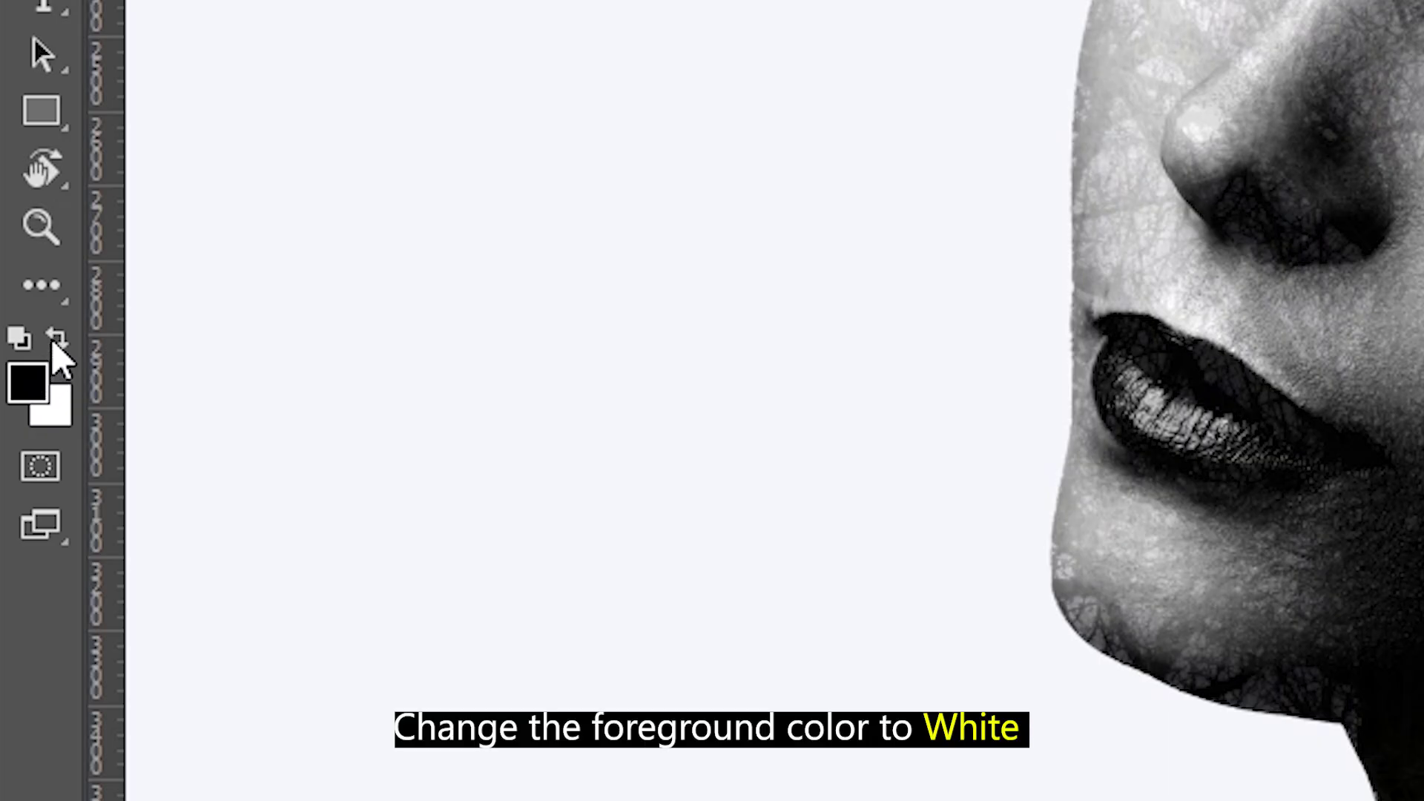
- Paint white at 100% brush opacity on the tree mask to reveal branches above and right of the head
left_click(20, 497)
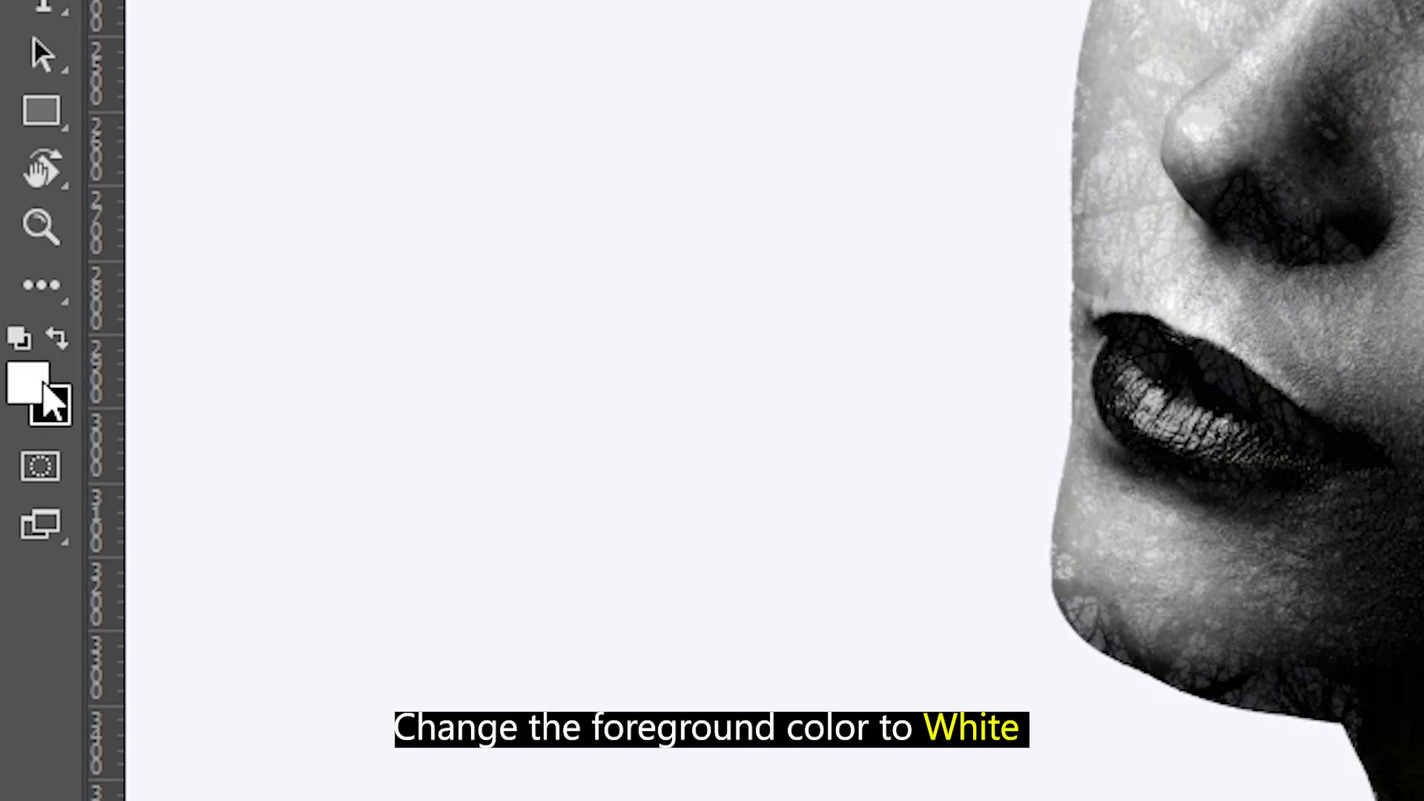
left_click(43, 376)
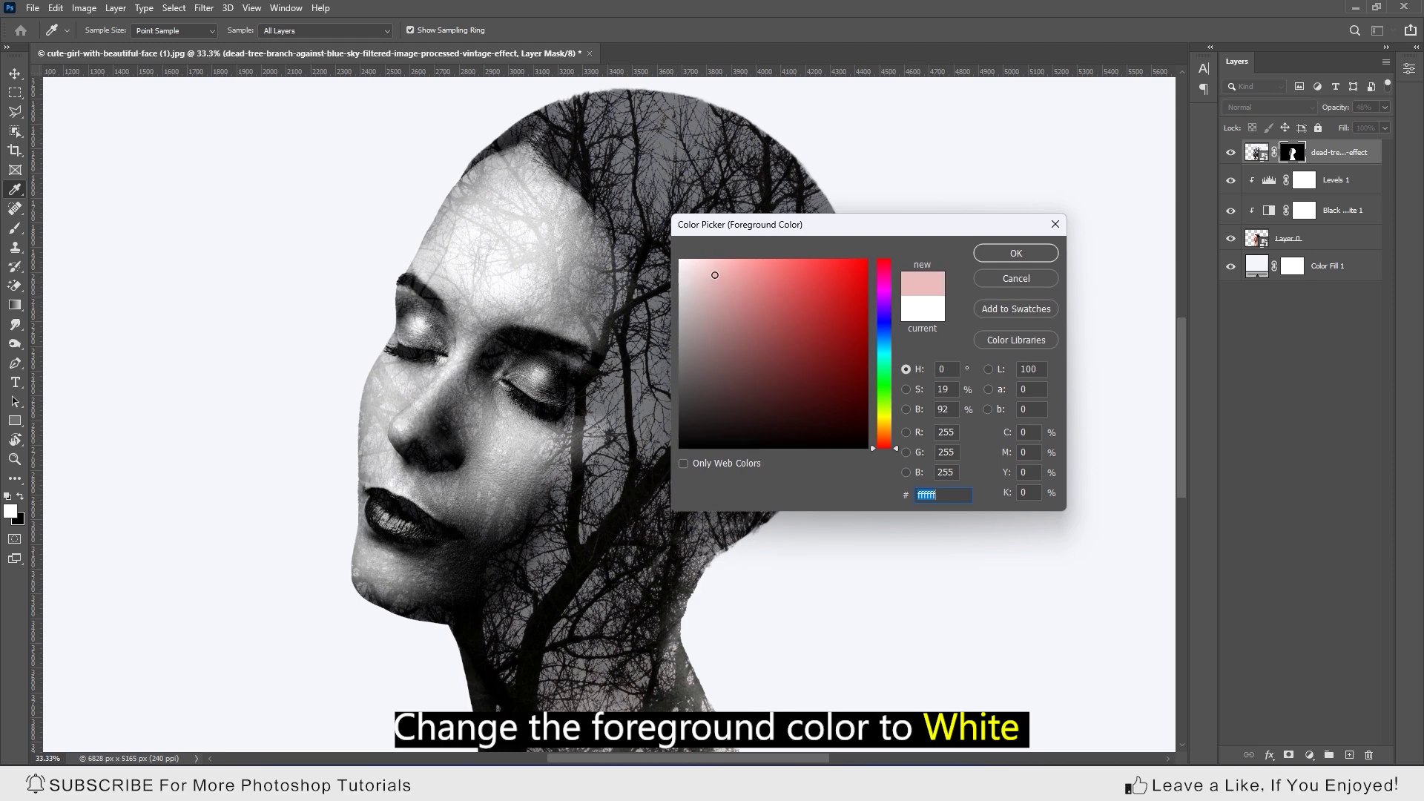
left_click_drag(715, 275, 639, 213)
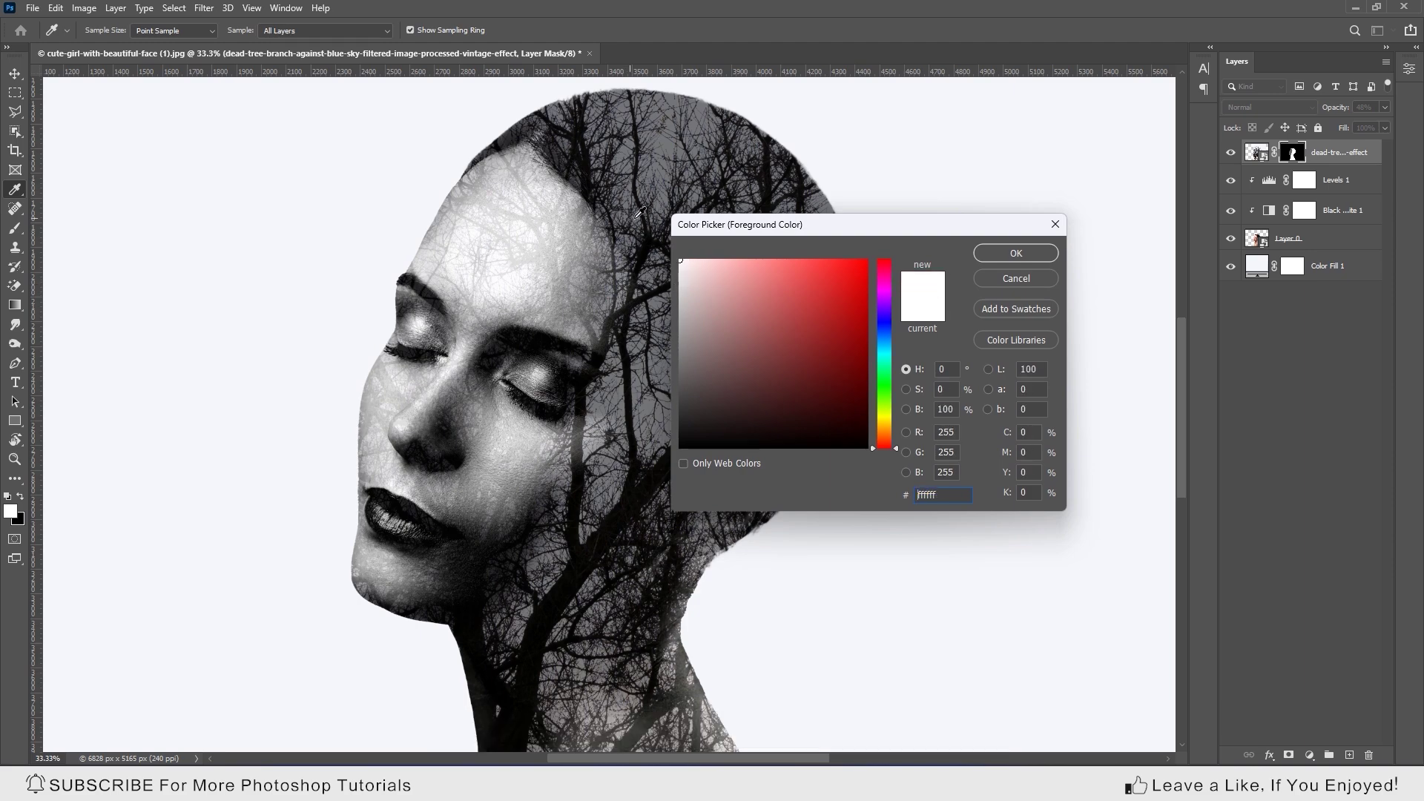
left_click(1015, 252)
left_click_drag(728, 217, 634, 373)
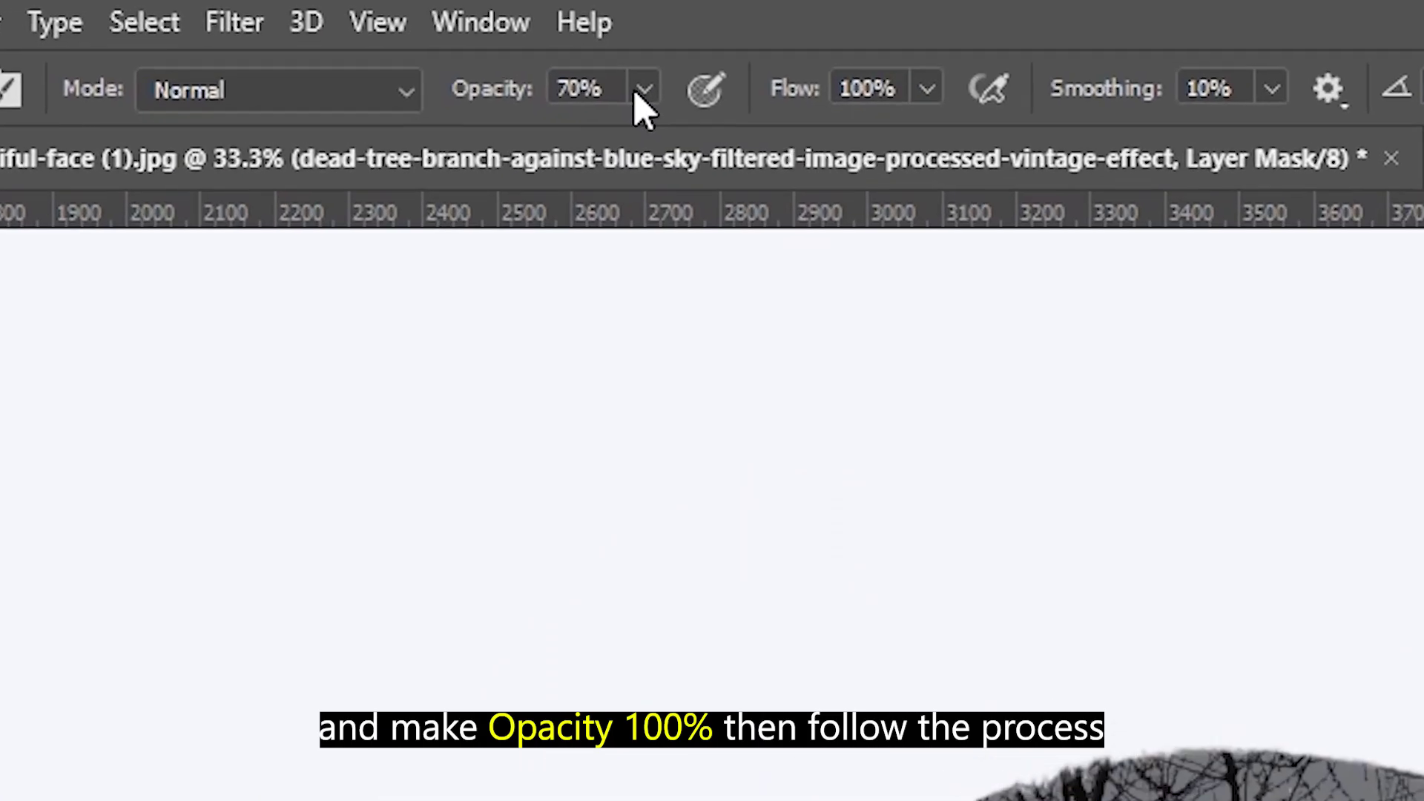
left_click(340, 31)
left_click_drag(342, 47, 363, 48)
mouse_move(653, 244)
left_mouse_down()
mouse_move(692, 159)
mouse_move(349, 171)
left_mouse_up()
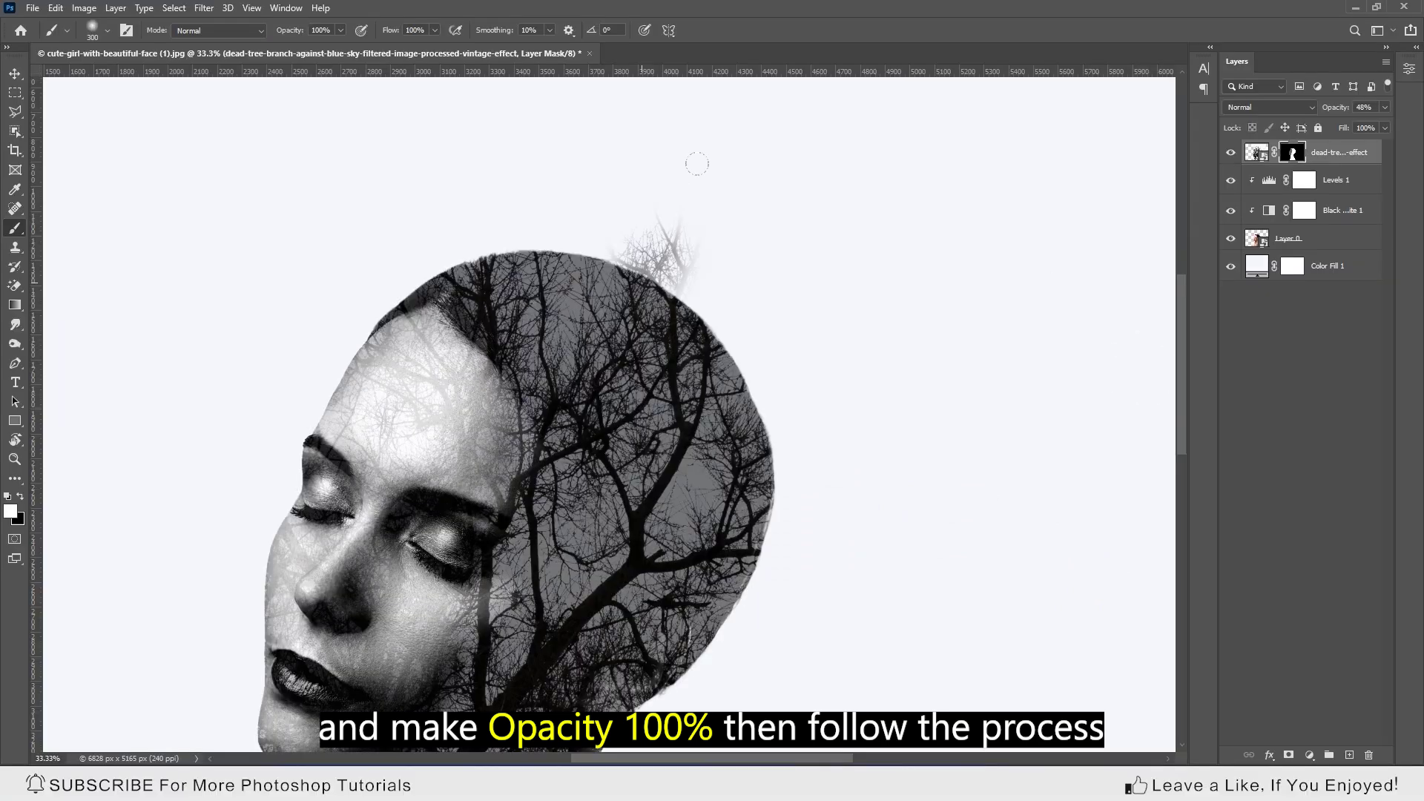
mouse_move(588, 148)
left_mouse_down()
mouse_move(750, 153)
mouse_move(693, 229)
left_mouse_up()
key("ctrl+minus")
mouse_move(757, 348)
left_mouse_down()
mouse_move(746, 291)
mouse_move(719, 582)
mouse_move(634, 611)
left_mouse_up()
left_click_drag(768, 515, 876, 276)
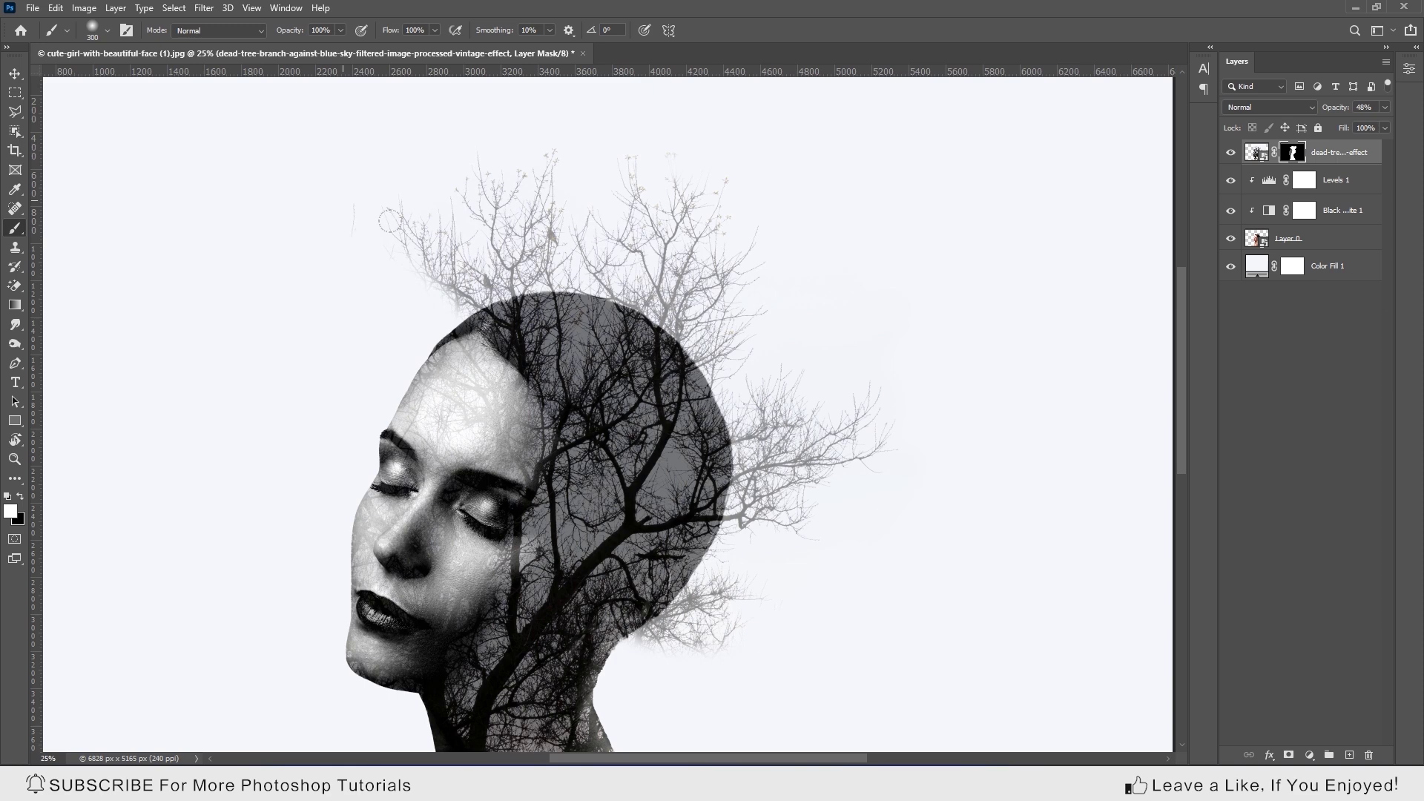
- Paint out the tree beside the neck and set the tree layer's opacity to 100%
key("x")
scroll(321, 178, "down", 5)
left_click_drag(656, 286, 612, 340)
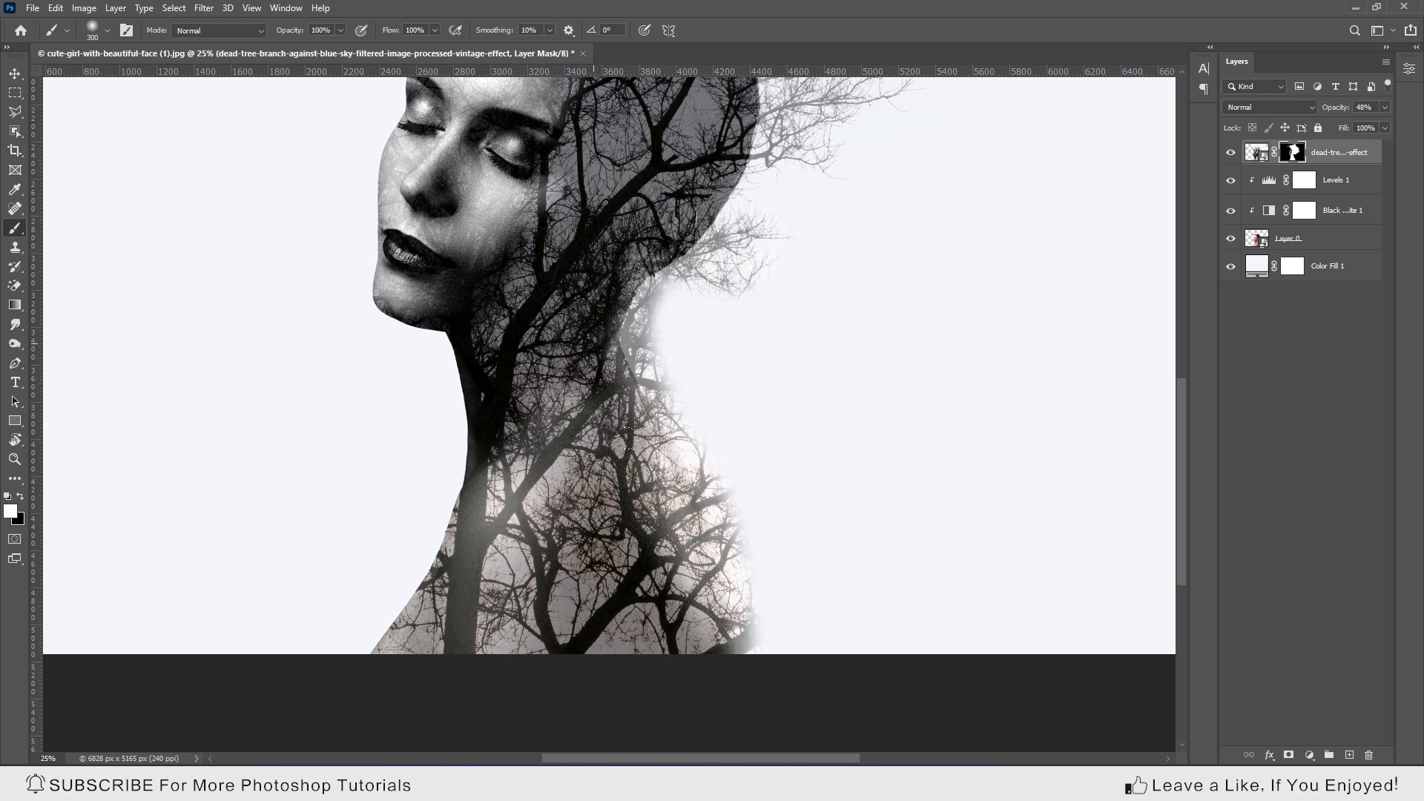
key("ctrl+minus")
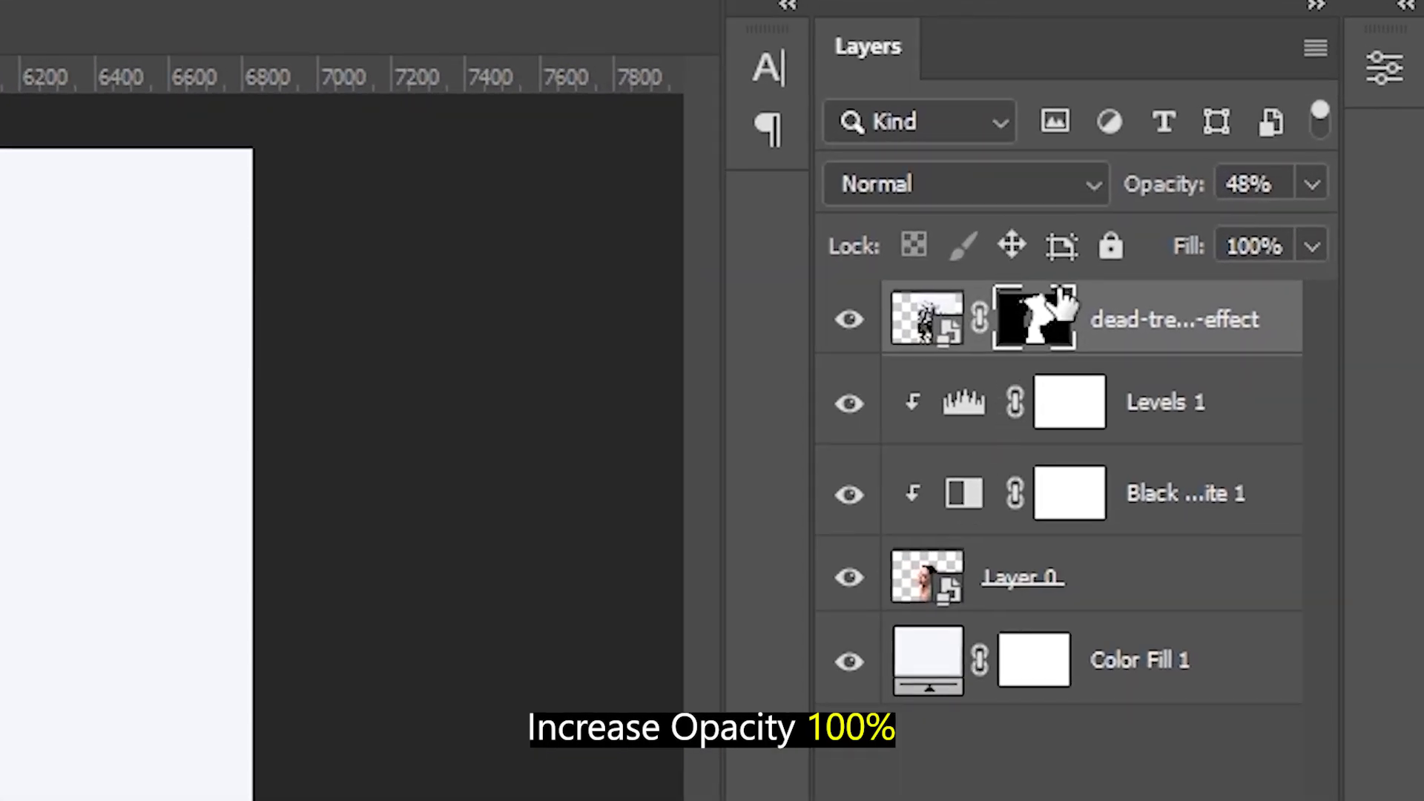
left_click(1384, 107)
left_click_drag(1200, 236, 1305, 232)
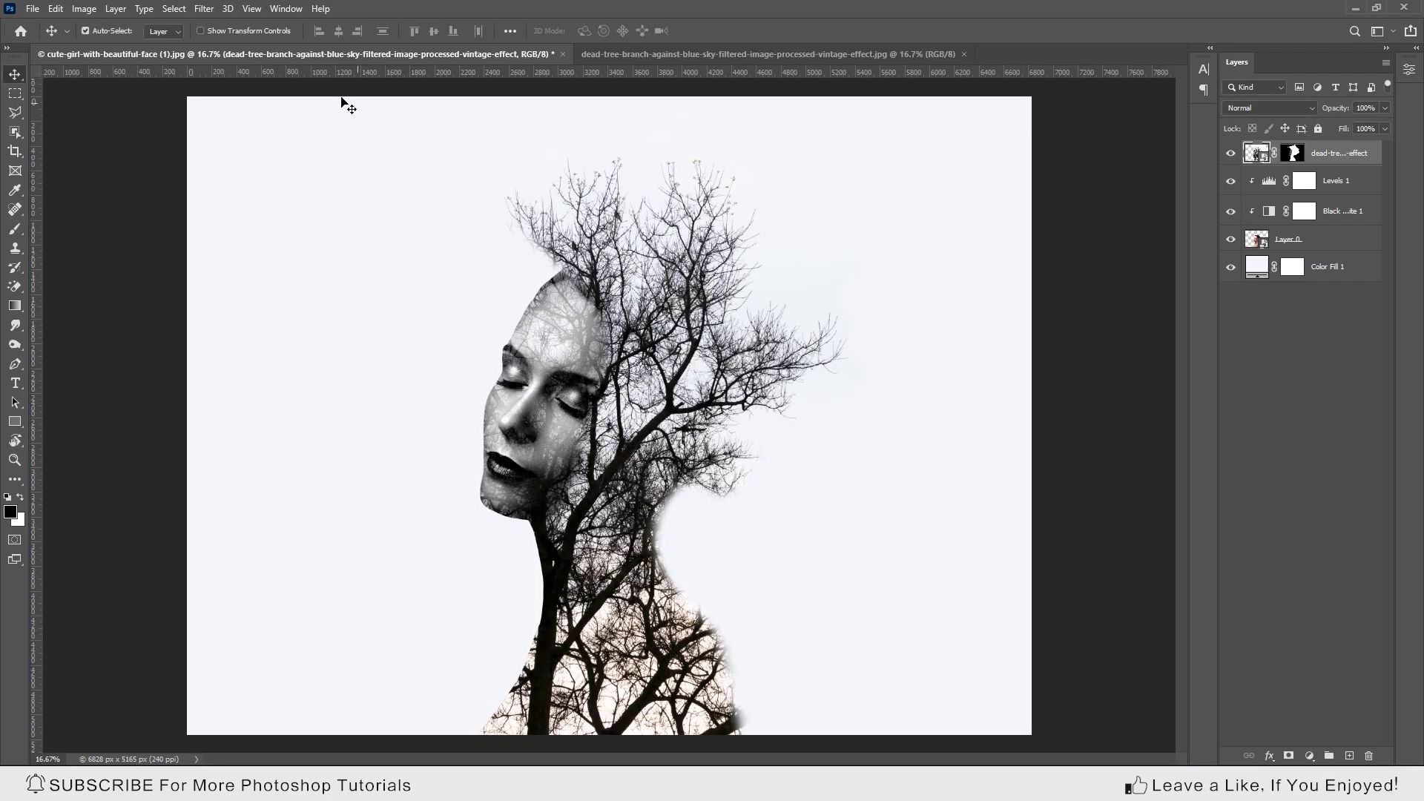
- Place Birds.png and position the flock over the branches at the upper right of the head
left_click(33, 9)
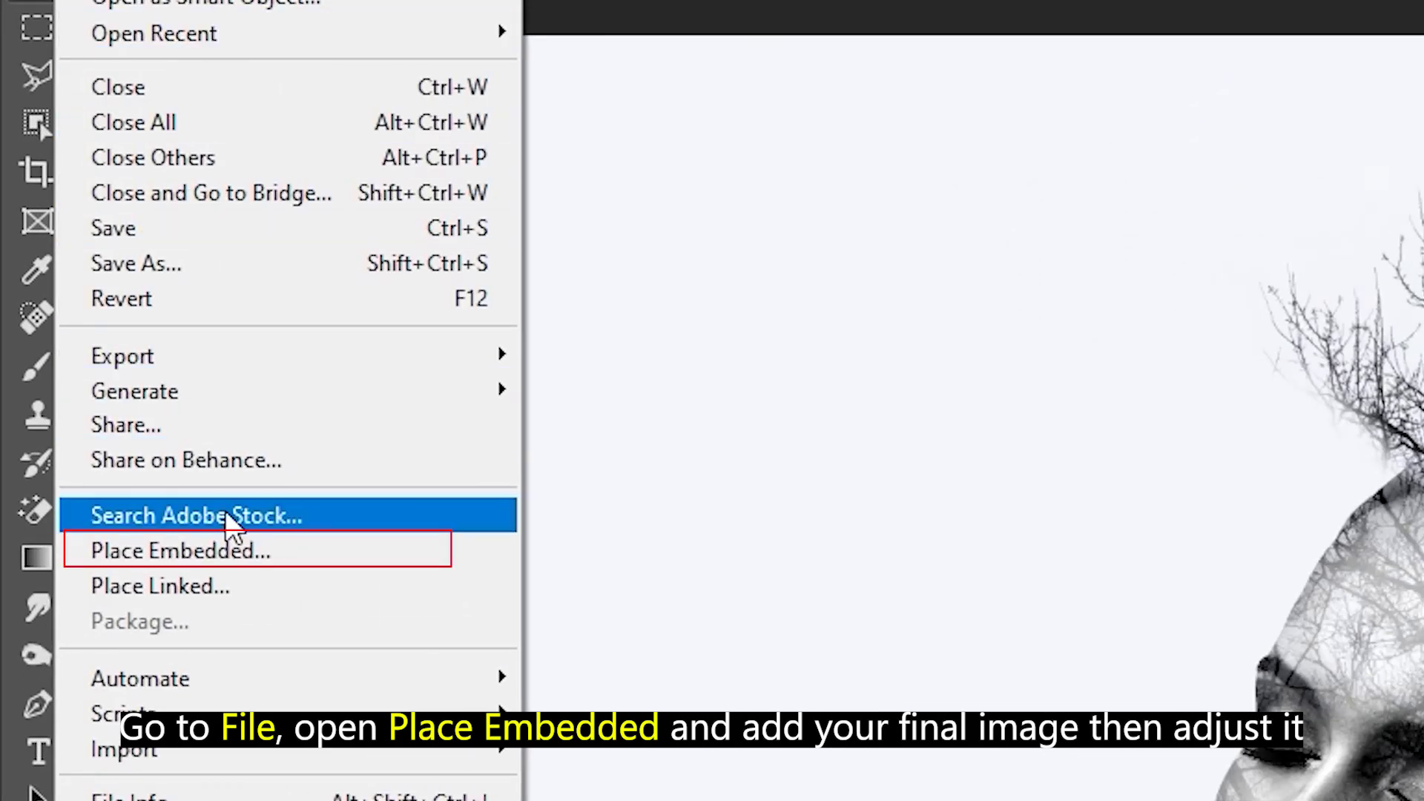
left_click(229, 554)
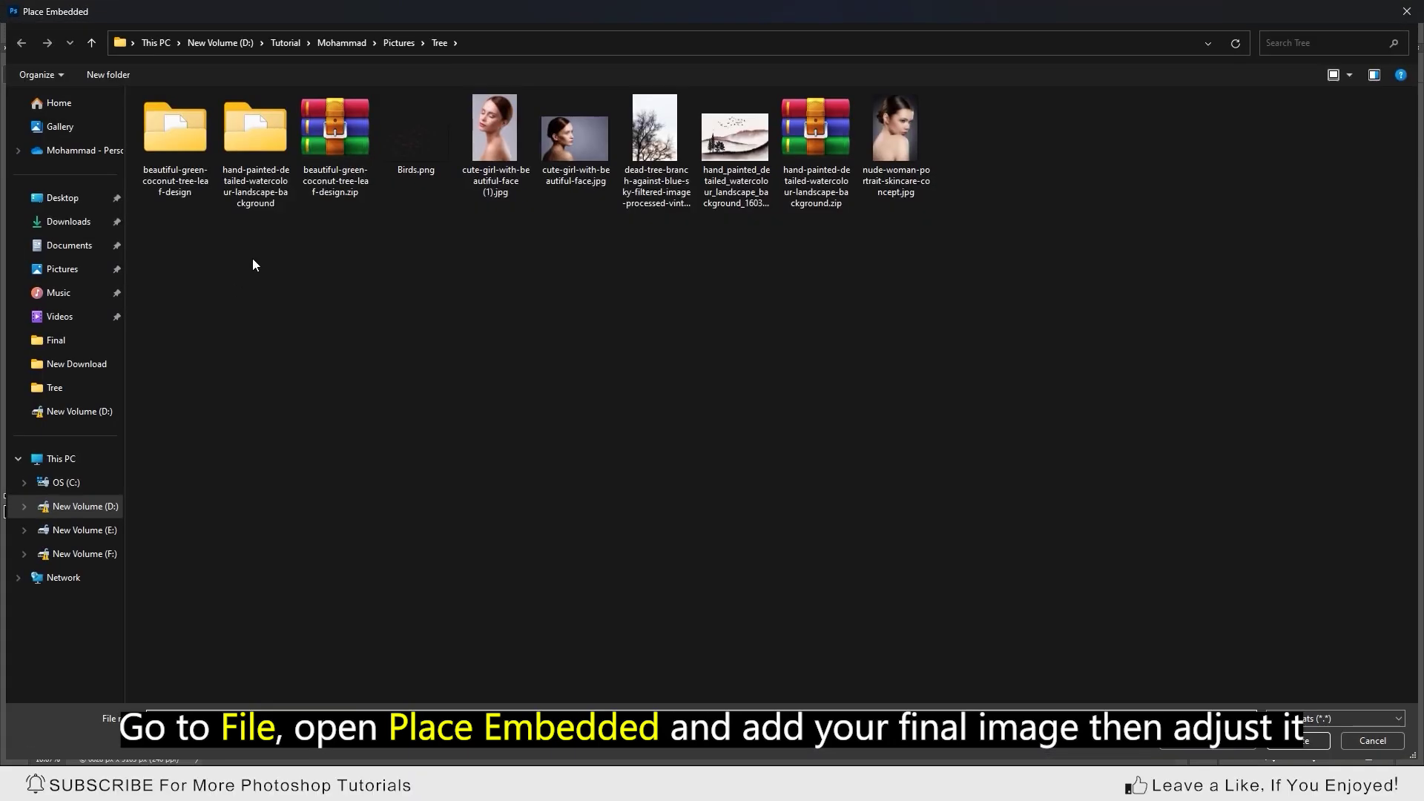
double_click(419, 151)
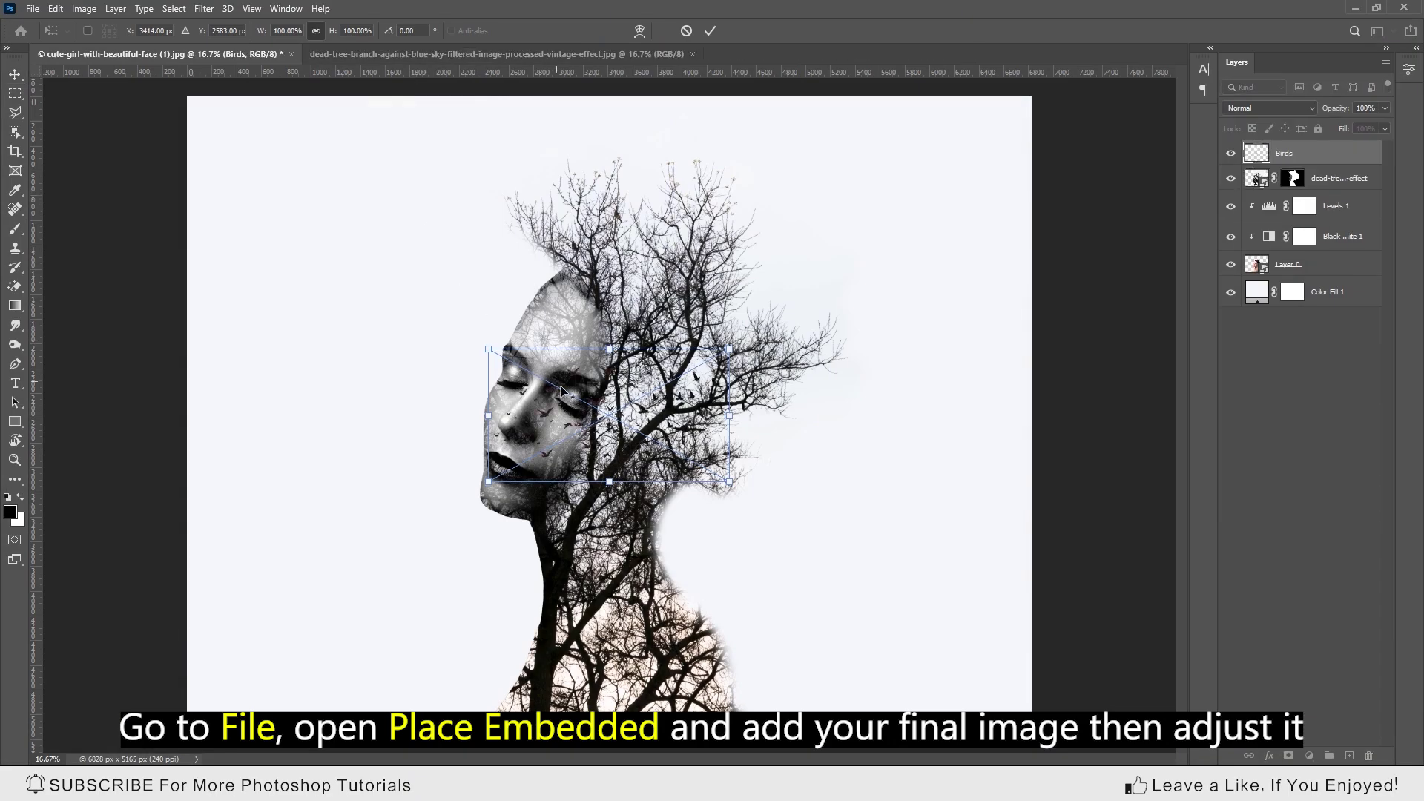
left_click_drag(694, 391, 956, 187)
key("Return")
left_click_drag(867, 287, 868, 295)
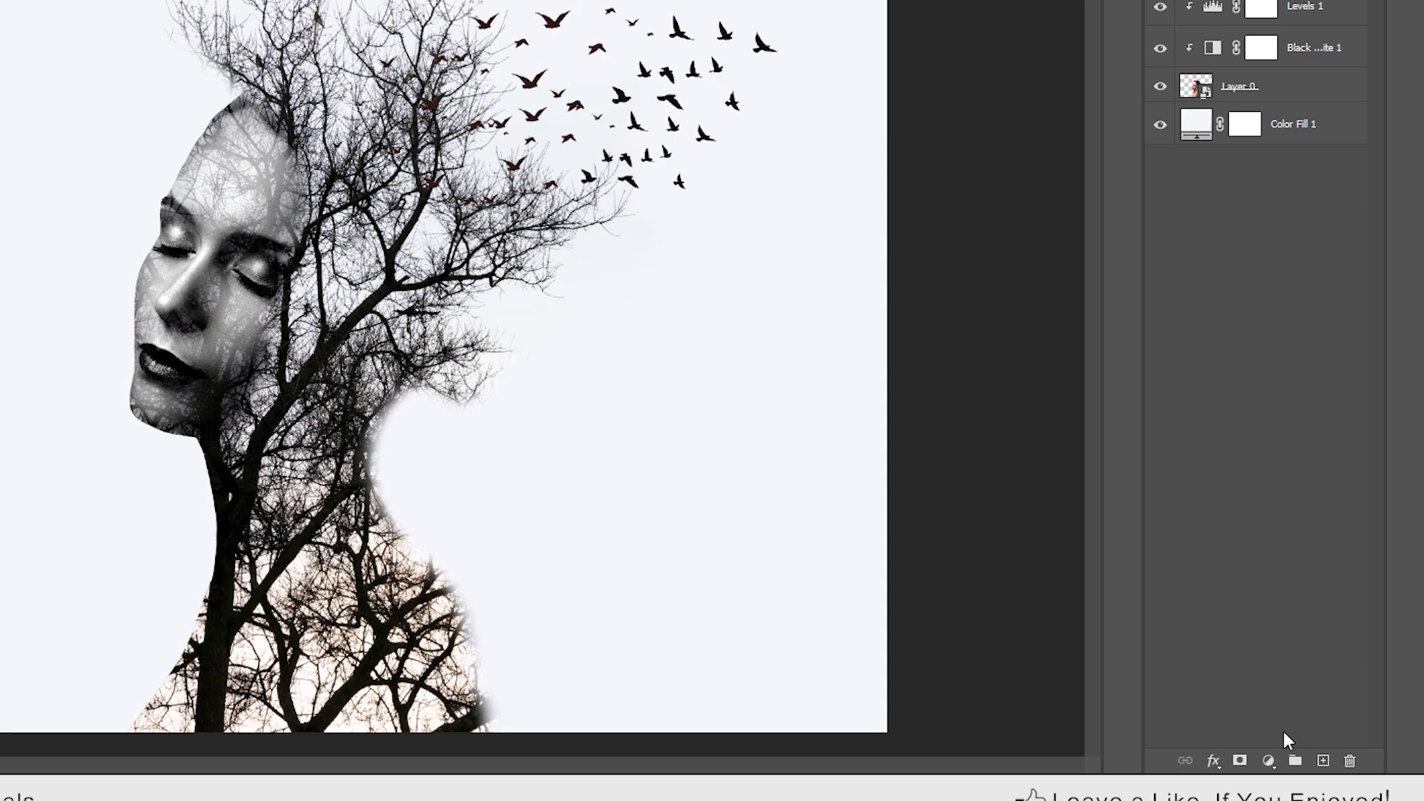
- Add a light blue Solid Color fill layer on top, blended with Multiply at 41% opacity
left_click(1309, 756)
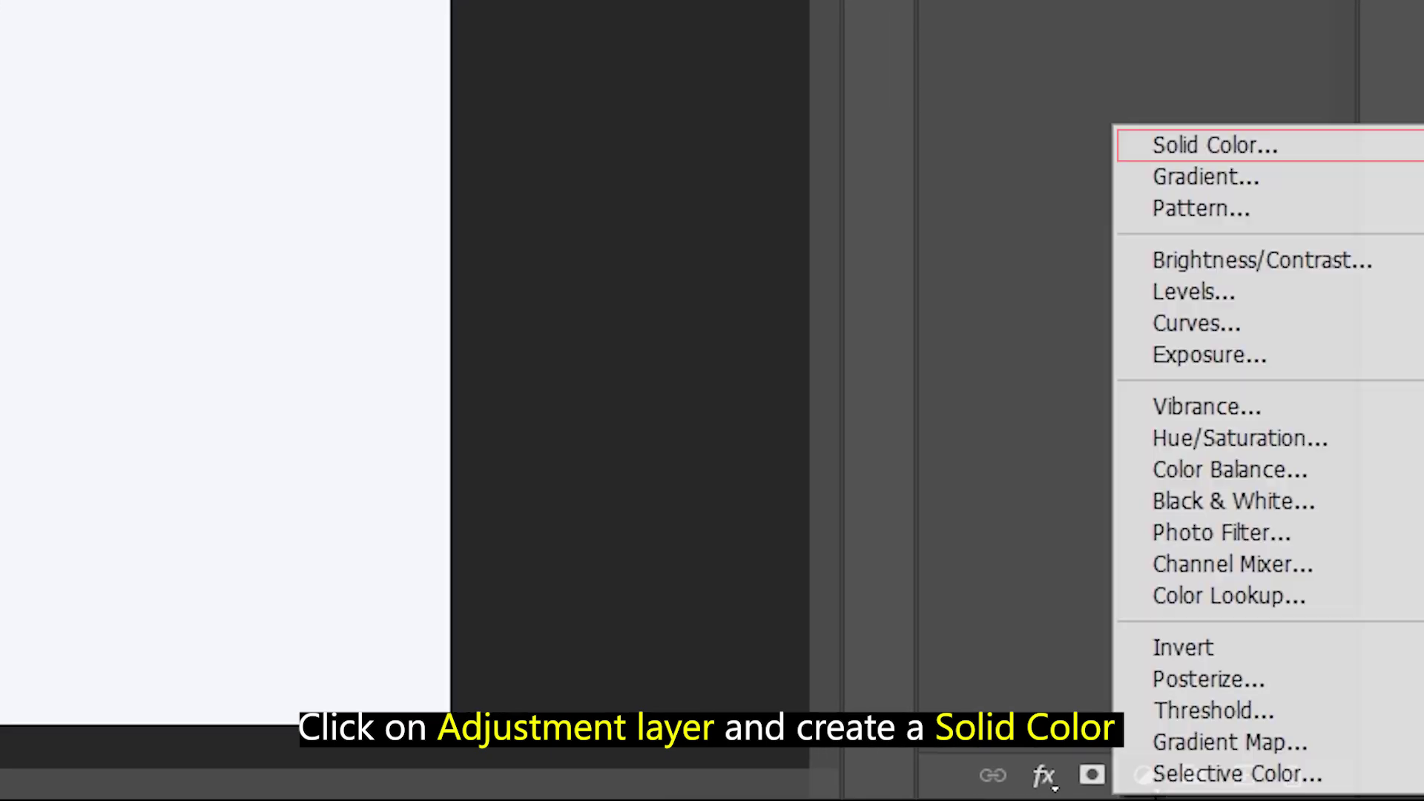
left_click(1210, 146)
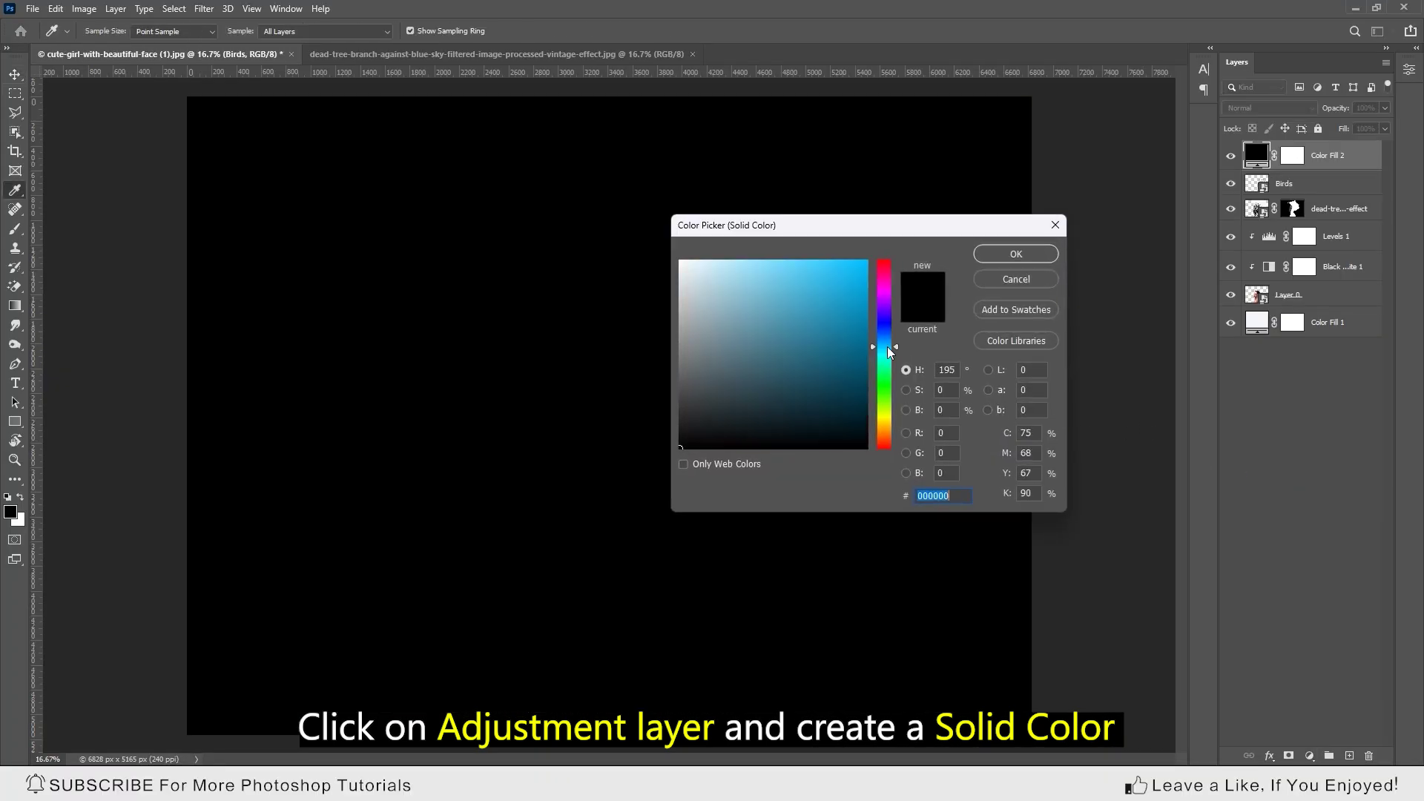
left_click(735, 277)
left_click(1016, 253)
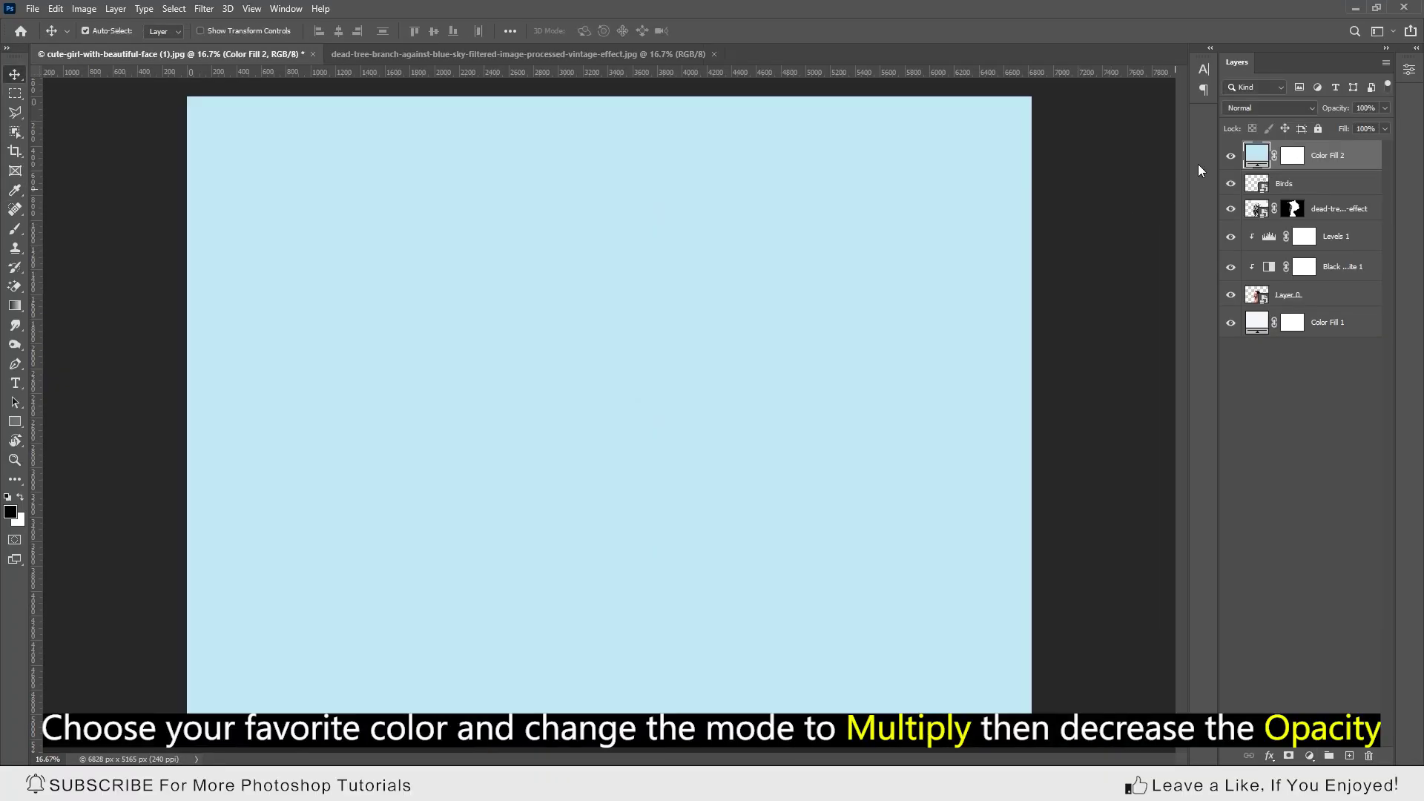
left_click(1239, 108)
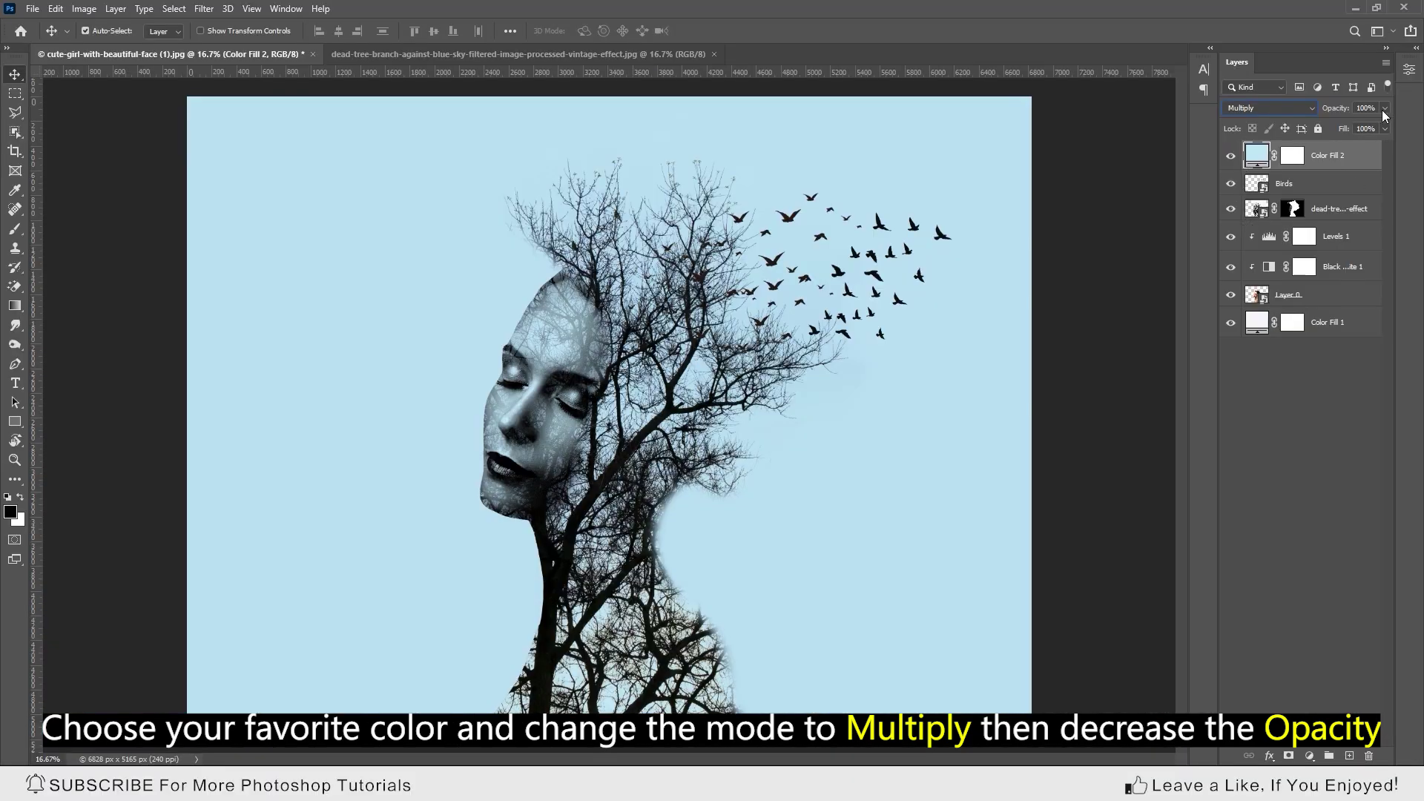
left_click(1384, 109)
left_click_drag(1377, 126, 1346, 128)
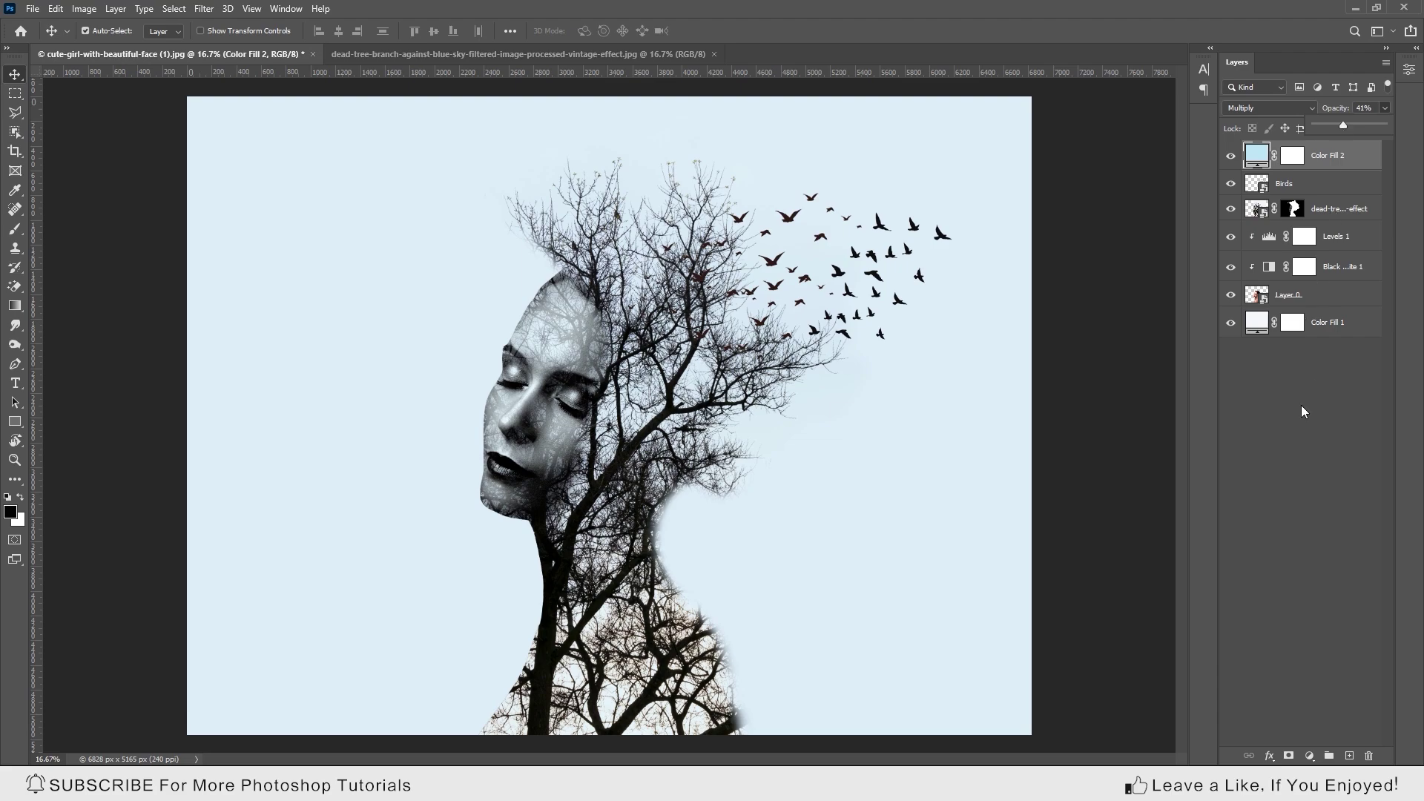